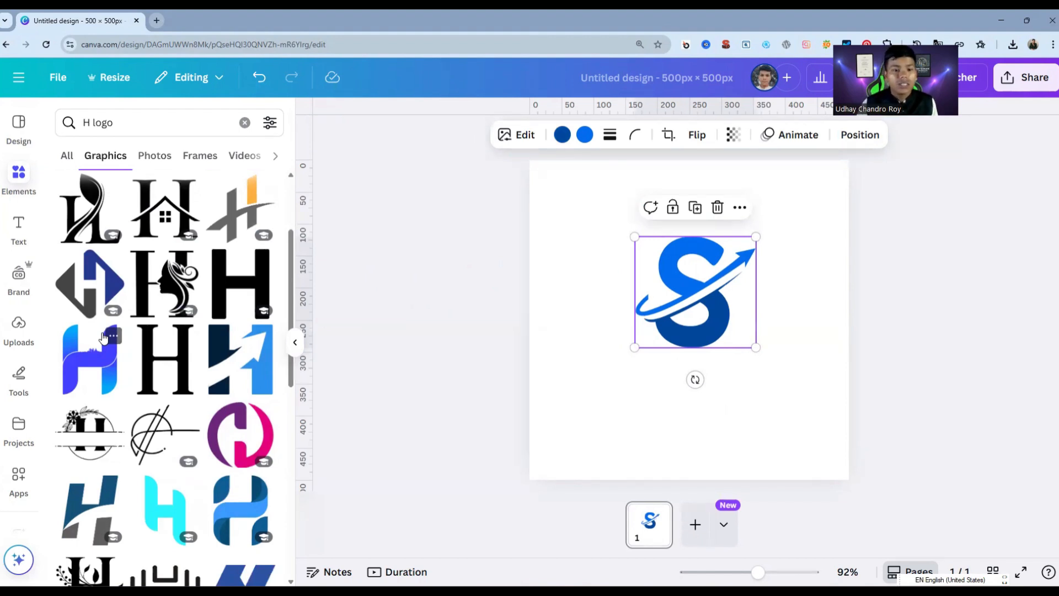
scroll(91, 369, "down", 6)
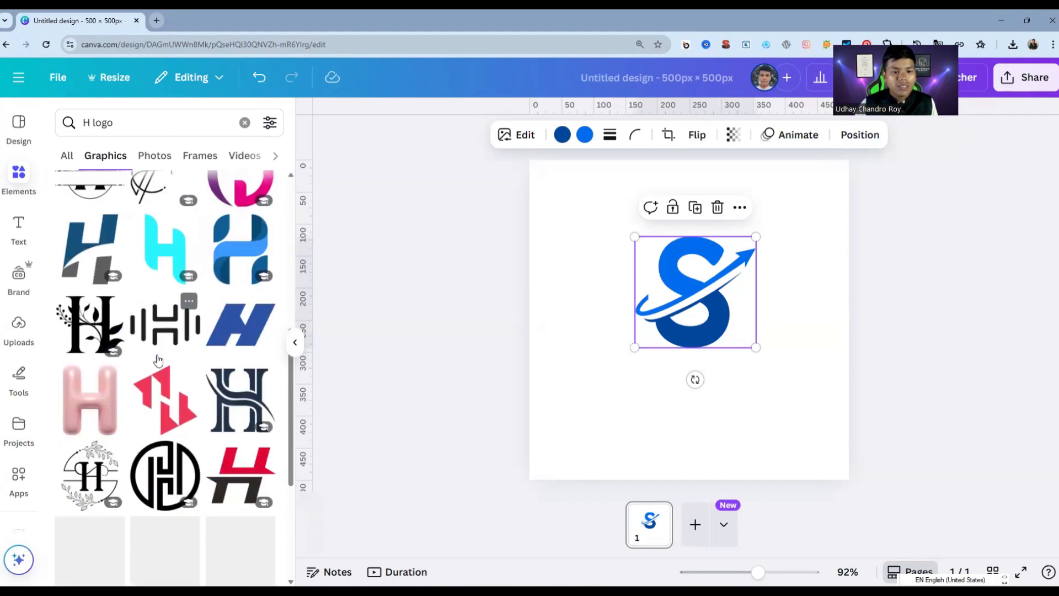
scroll(74, 407, "down", 2)
scroll(69, 409, "up", 10)
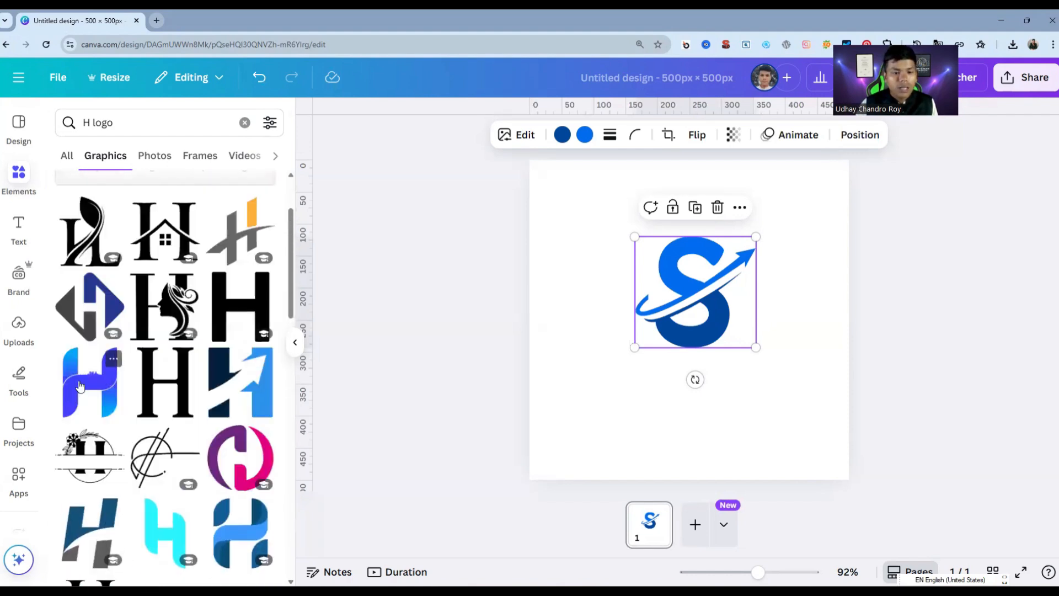
left_click_drag(80, 385, 705, 382)
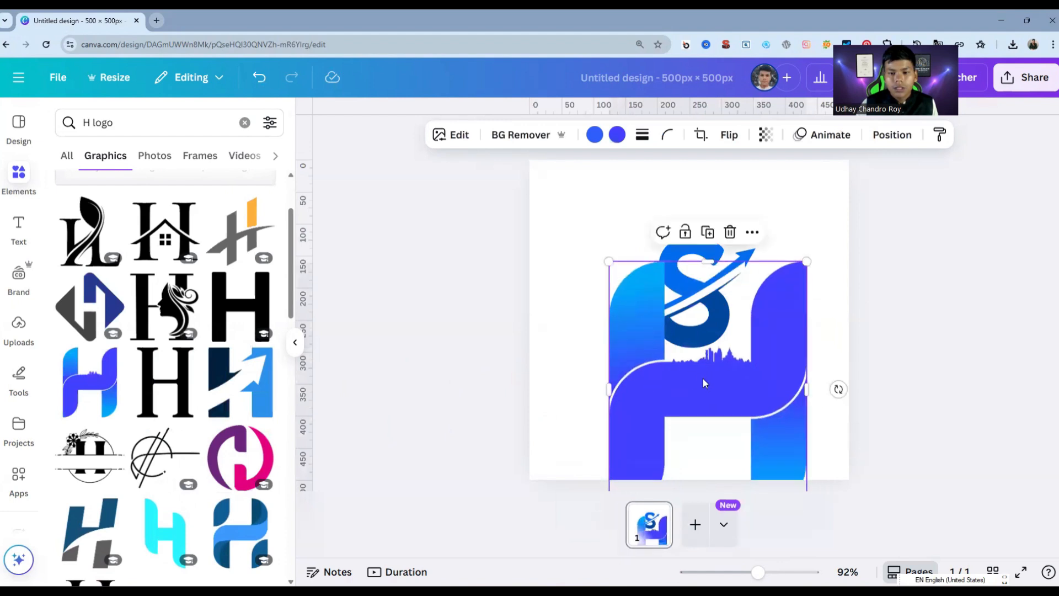
left_click_drag(706, 306, 696, 283)
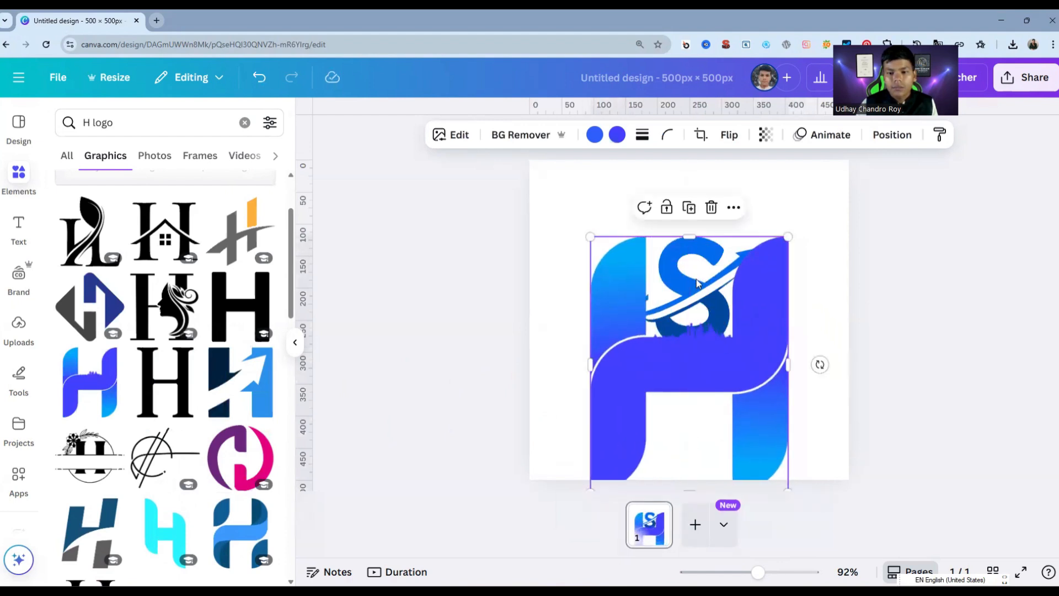
left_click_drag(776, 380, 758, 335)
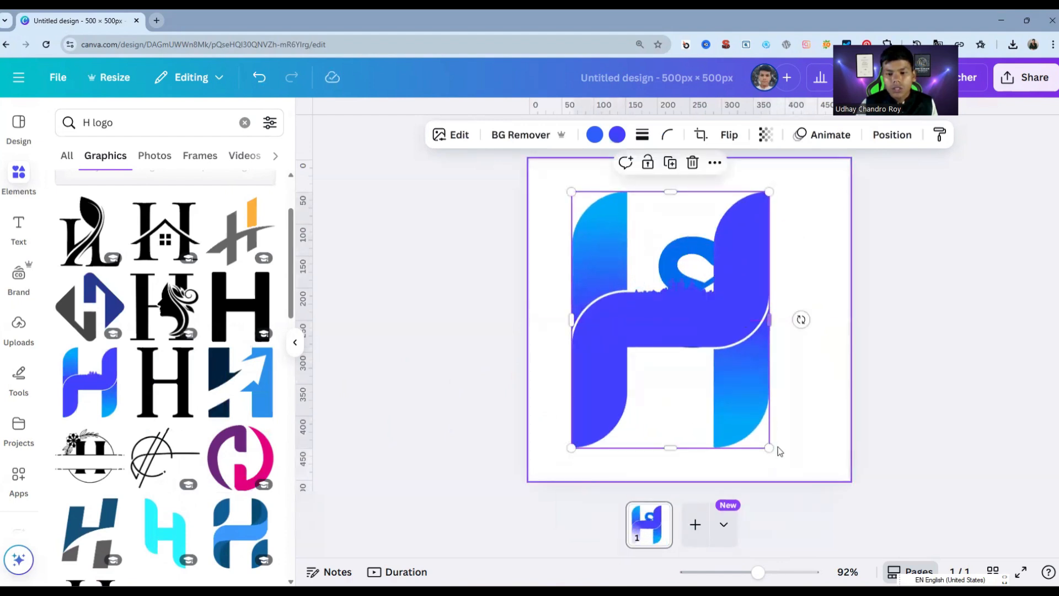
left_click_drag(755, 410, 738, 381)
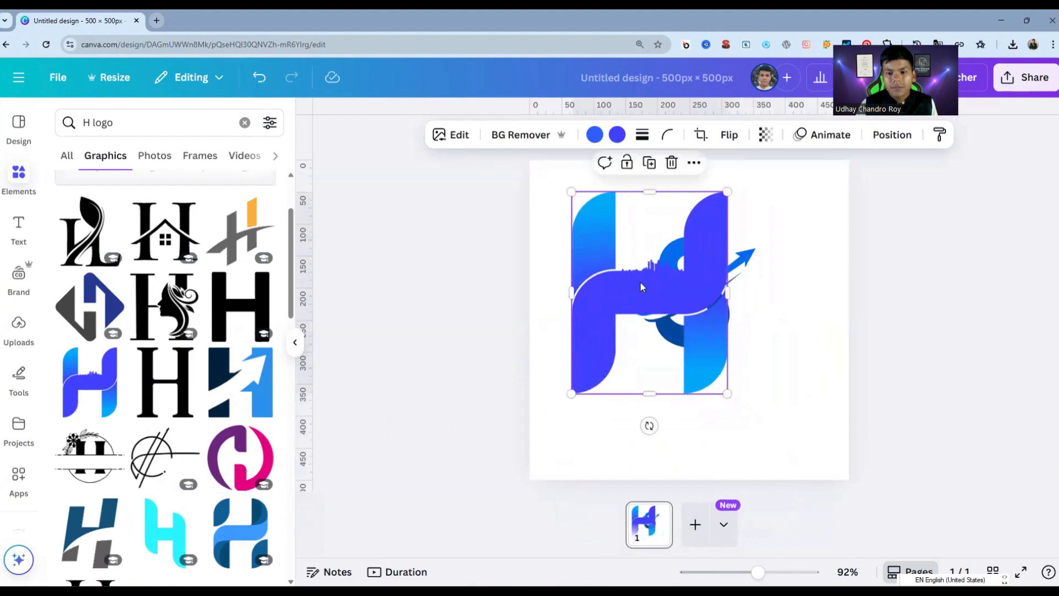
left_click_drag(646, 287, 674, 314)
left_click_drag(756, 320, 809, 320)
left_click(797, 307)
left_click(766, 323)
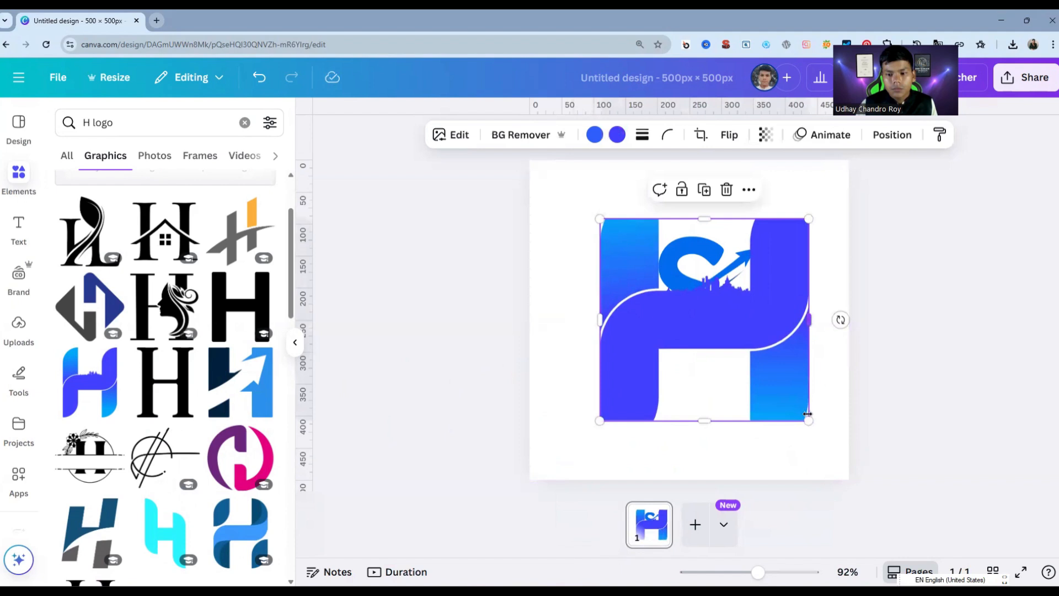
left_click_drag(807, 414, 750, 364)
left_click_drag(673, 364, 686, 422)
left_click_drag(746, 318, 765, 316)
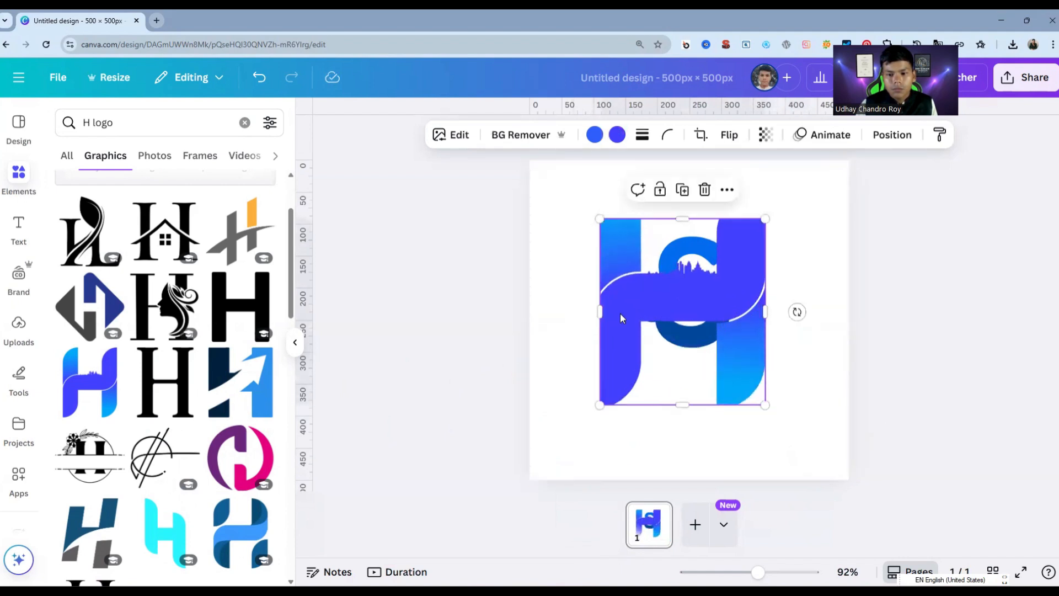
left_click_drag(600, 311, 567, 310)
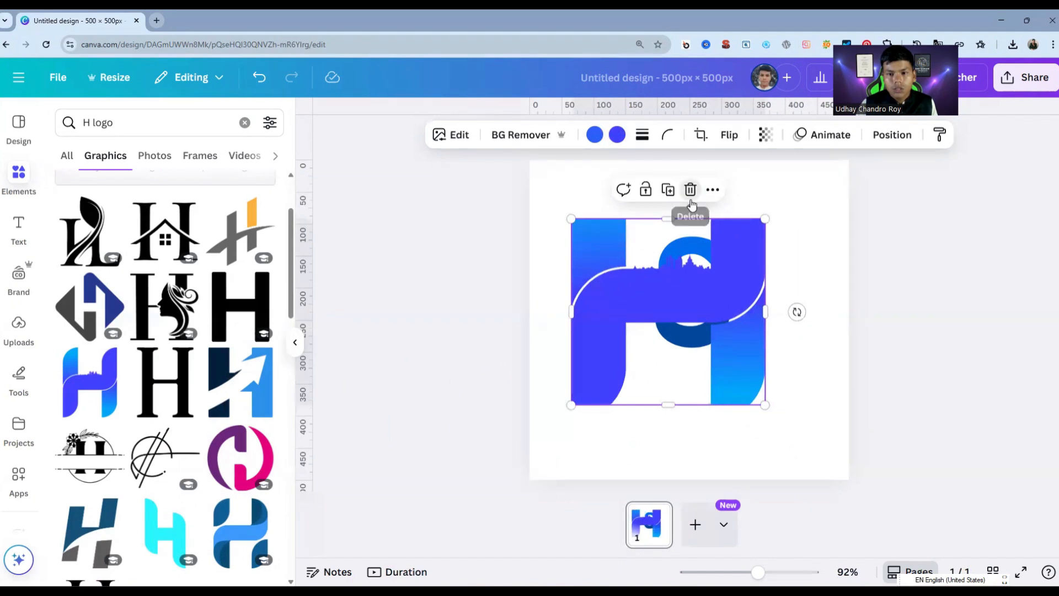
left_click(690, 188)
Add the blue gradient H graphic with the skyline and shrink it so it overlaps the lower-right part of the S.
left_click(103, 380)
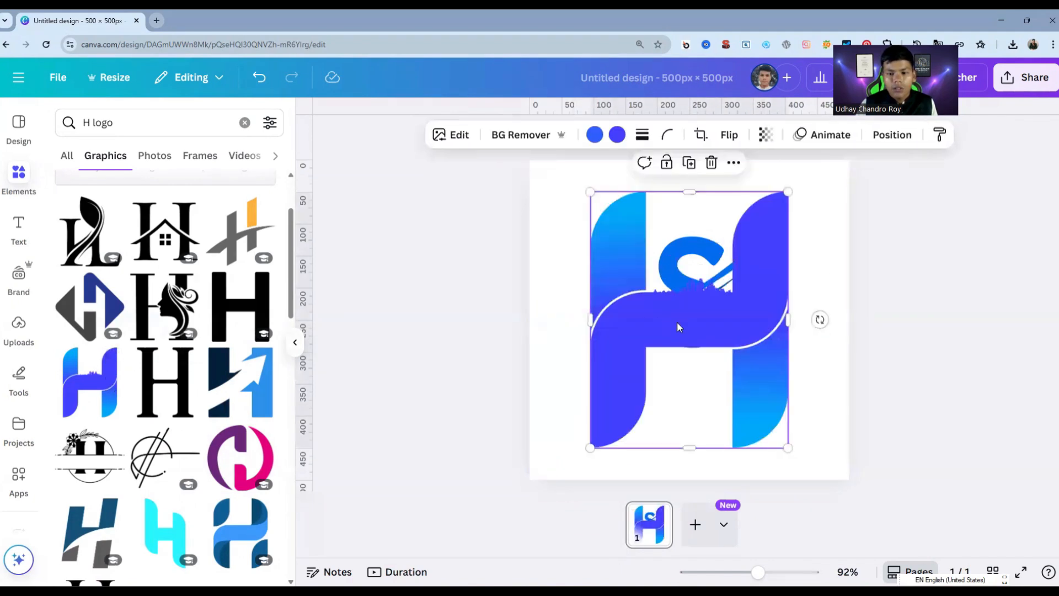
left_click_drag(786, 445, 686, 307)
left_click_drag(604, 222, 703, 288)
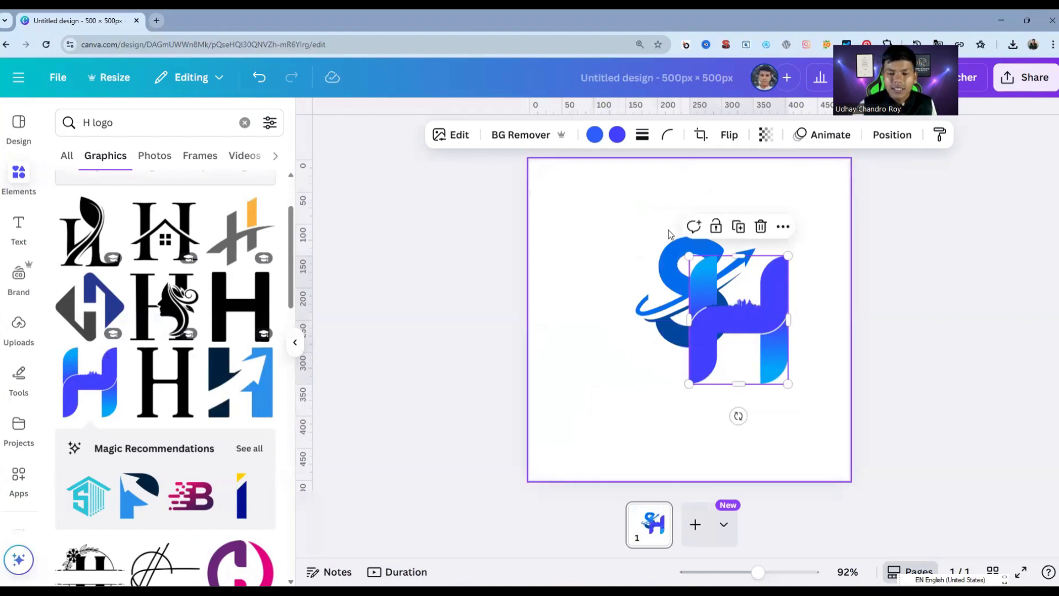
left_click(593, 319)
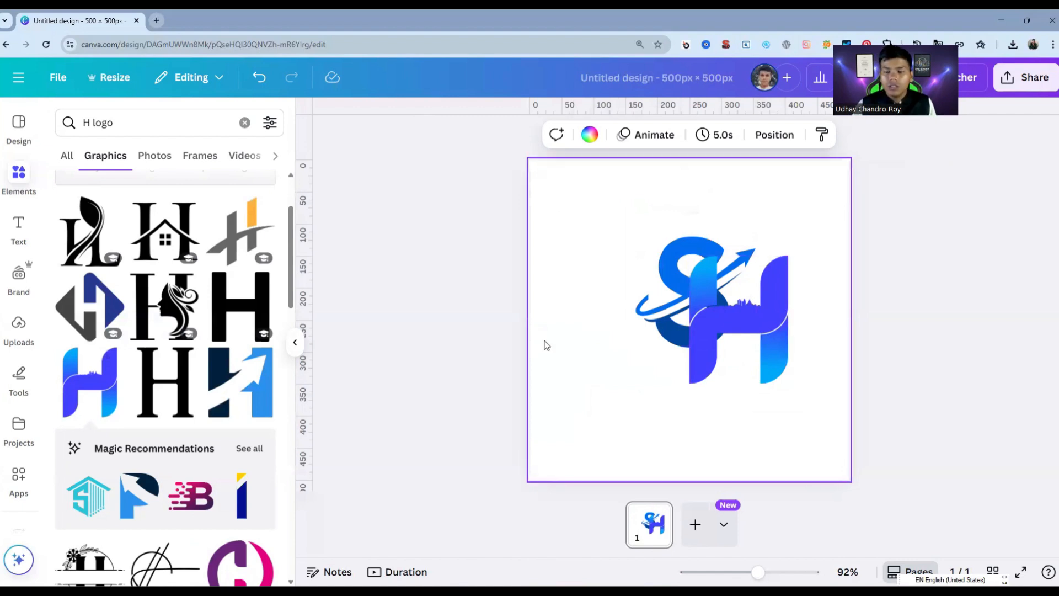
Reorder the layers so the H lies behind the S, and shift the S graphic toward the page's upper-left area.
left_click(774, 136)
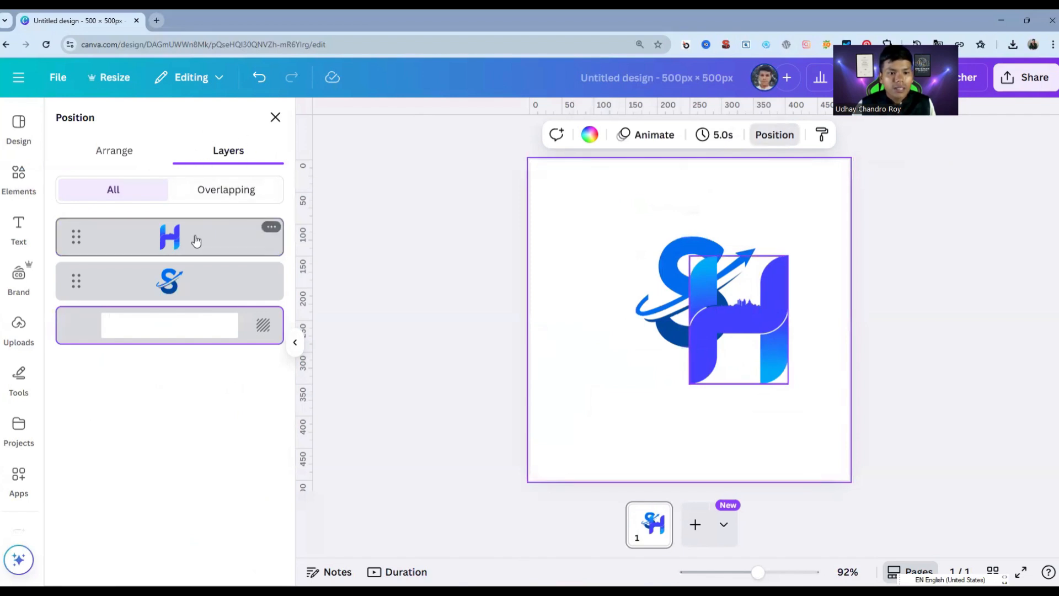
left_click_drag(195, 241, 196, 302)
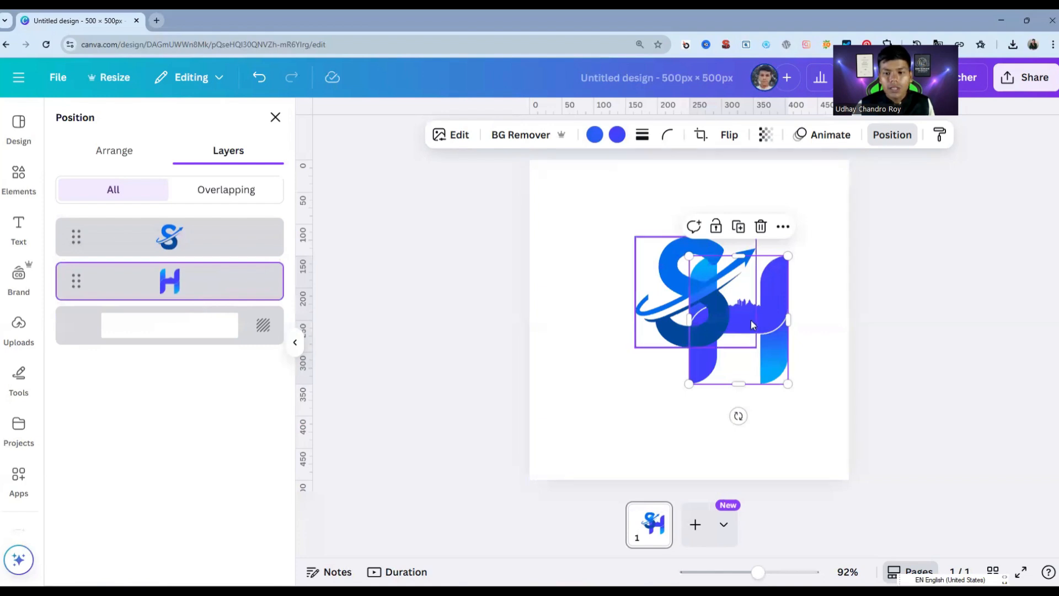
left_click_drag(675, 290, 632, 272)
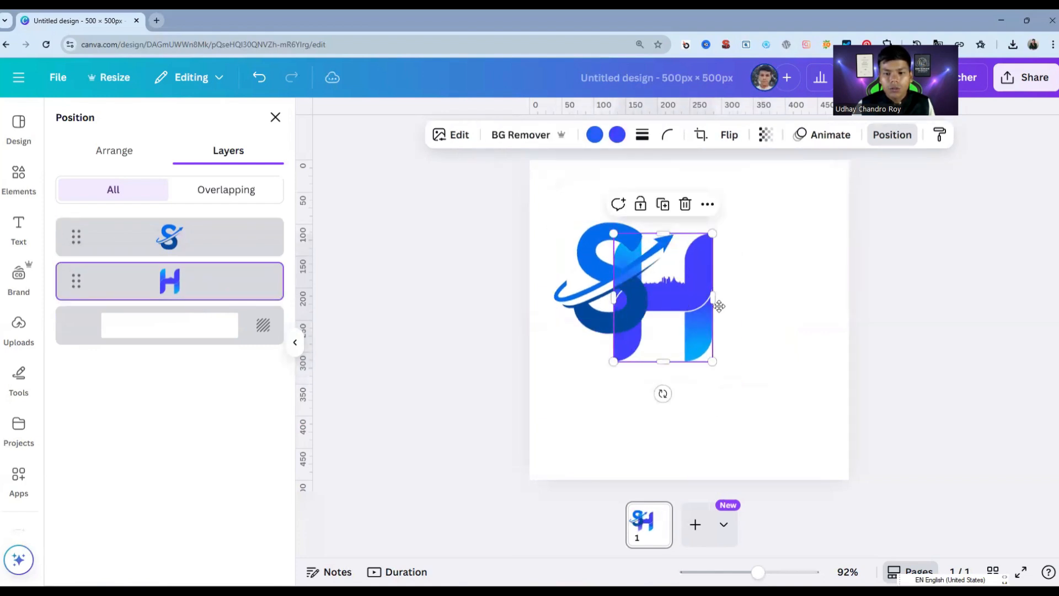
left_click_drag(714, 298, 641, 299)
left_click(618, 287)
left_click(641, 350)
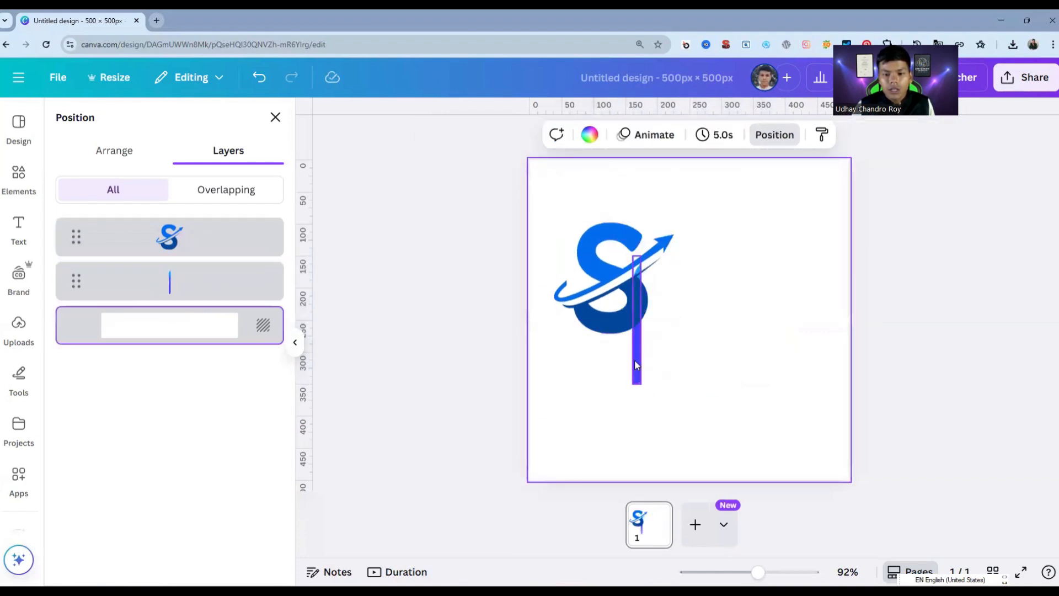
left_click(639, 348)
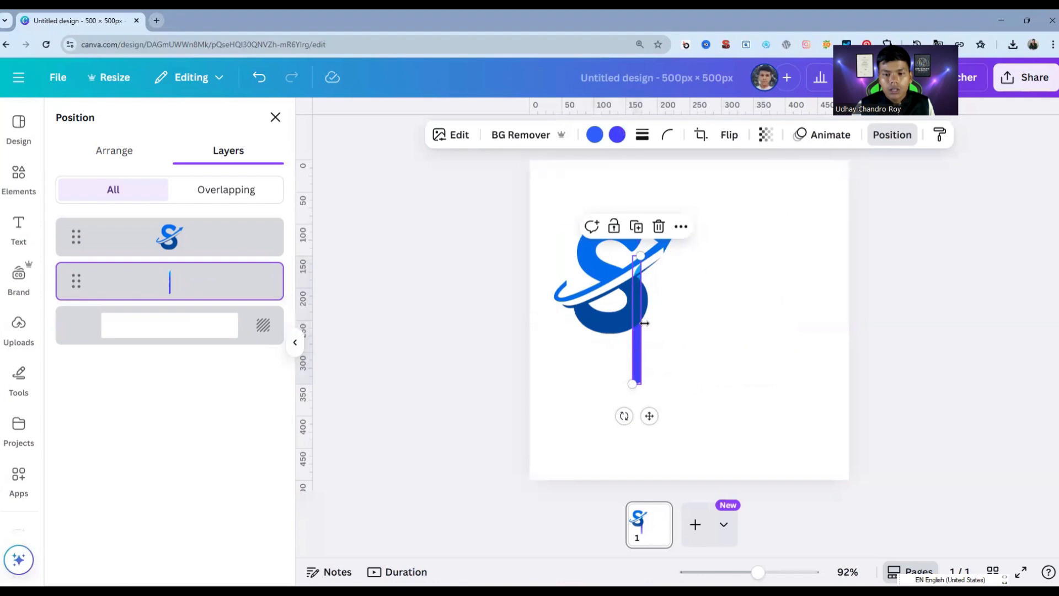
left_click_drag(644, 323, 732, 330)
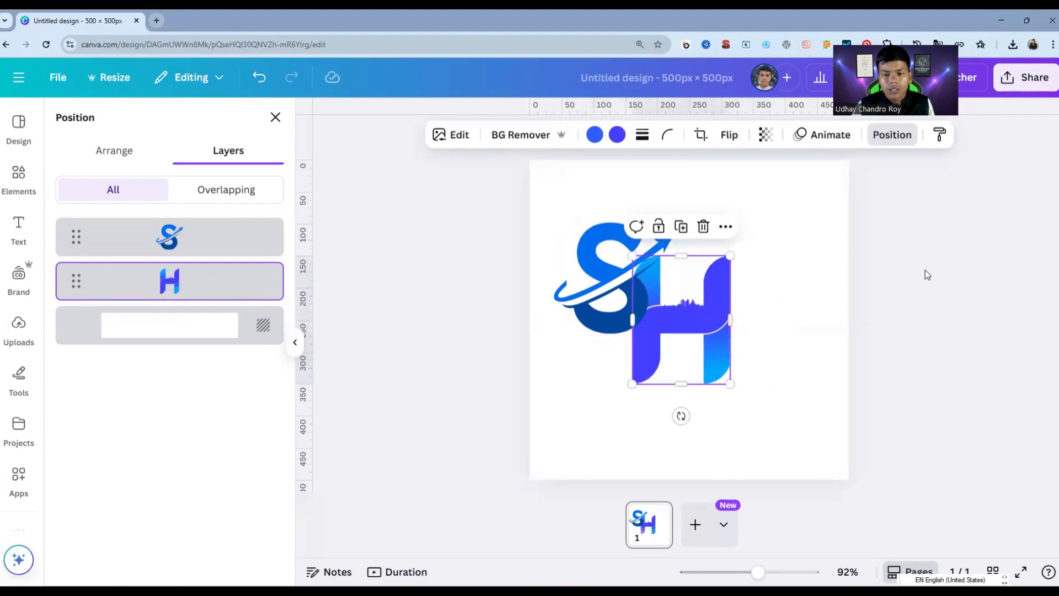
left_click(927, 275)
left_click(1030, 335)
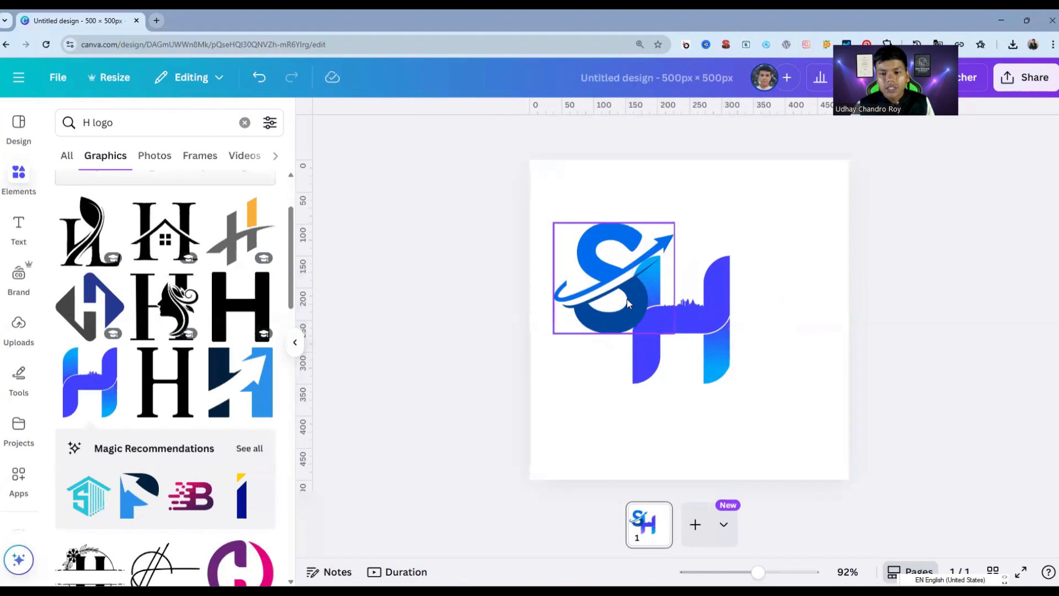
Enlarge the H slightly and move it diagonally below the S, and enlarge the S graphic slightly.
left_click(708, 320)
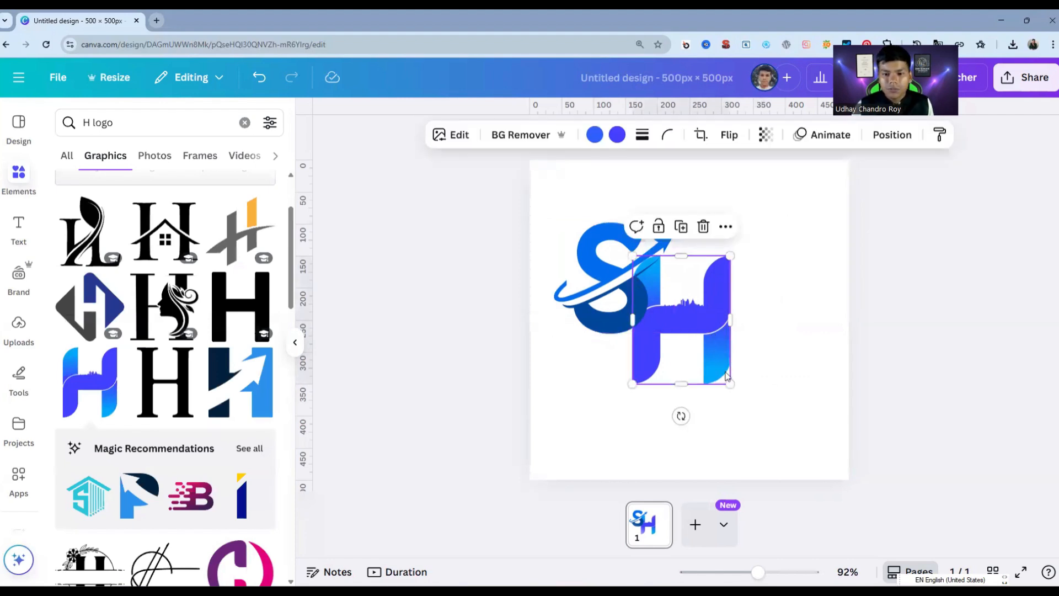
left_click_drag(729, 384, 737, 389)
left_click_drag(692, 319, 733, 366)
left_click(665, 323)
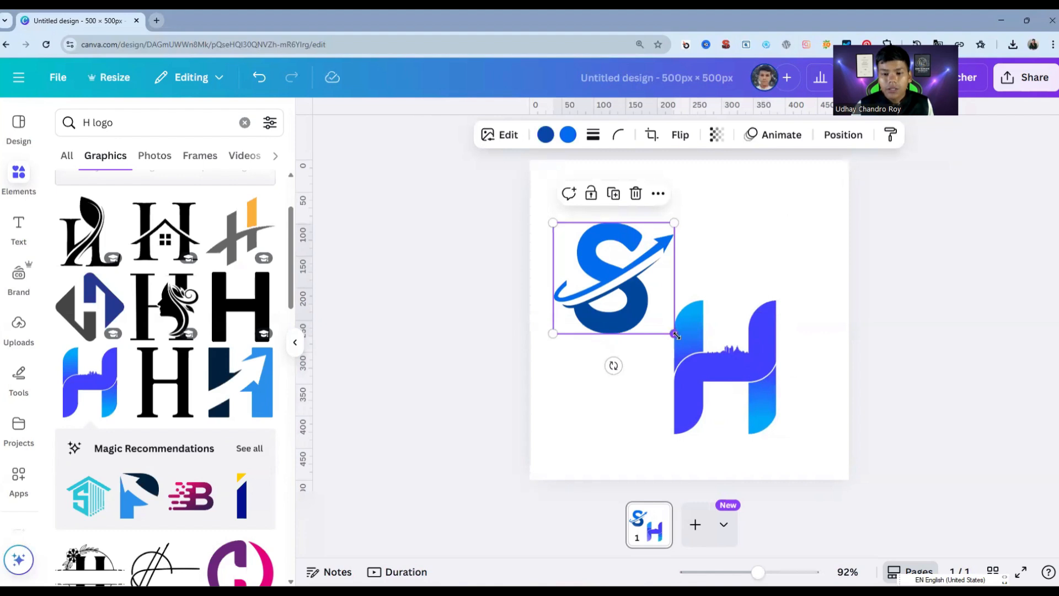
left_click_drag(676, 335, 688, 356)
double_click(568, 277)
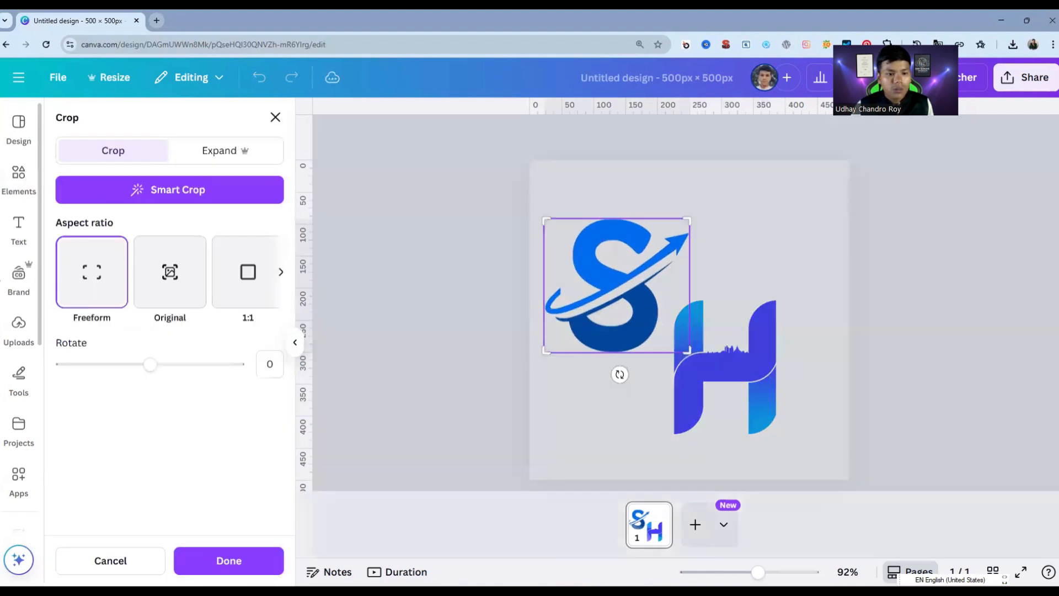
Add the recently used square shape to the page and recolour it white.
left_click(16, 186)
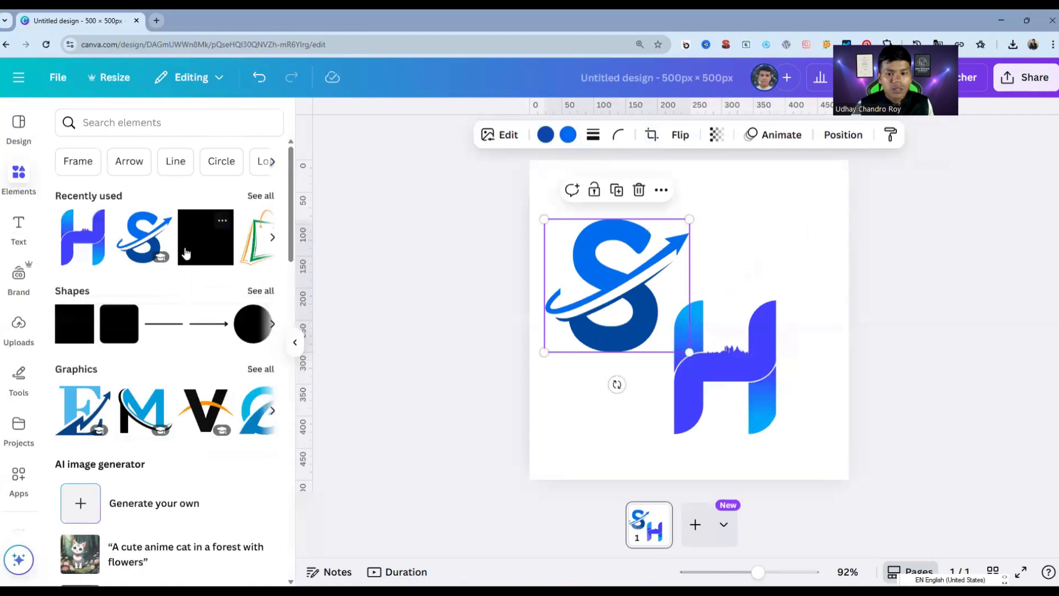
left_click(187, 251)
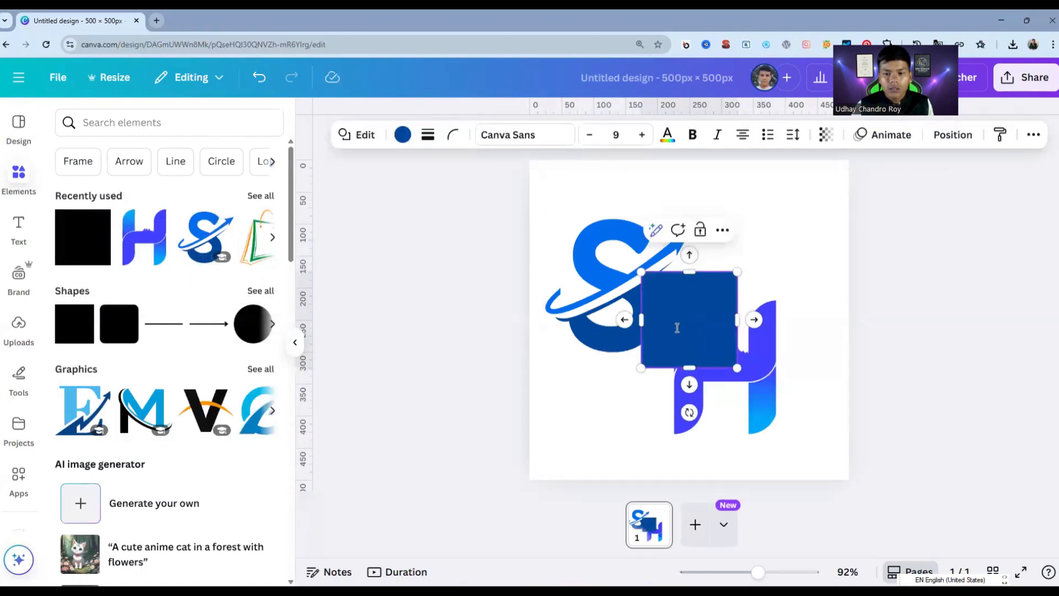
left_click(402, 135)
left_click(219, 229)
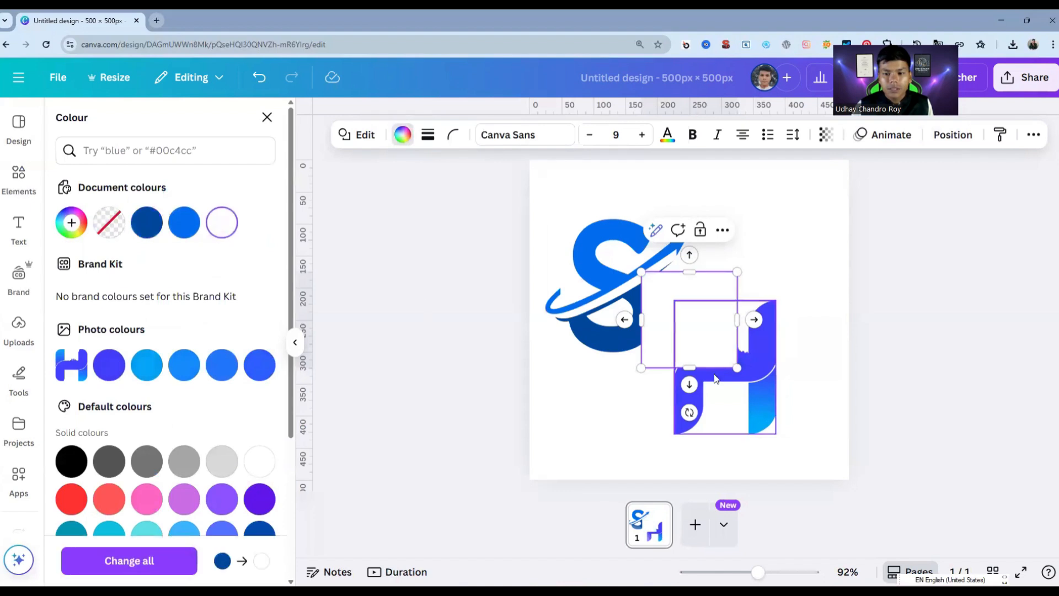
Shrink the white square to a narrow rectangle covering the H's upper-left stem, and nudge the H slightly upward.
left_click_drag(740, 368, 683, 338)
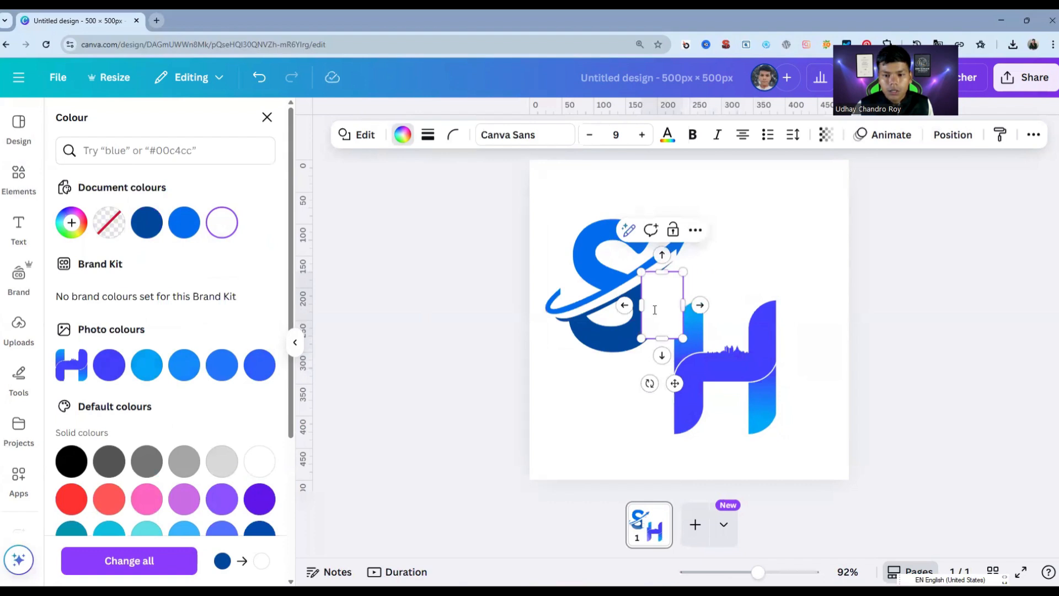
left_click_drag(667, 300, 695, 314)
left_click_drag(768, 347, 763, 331)
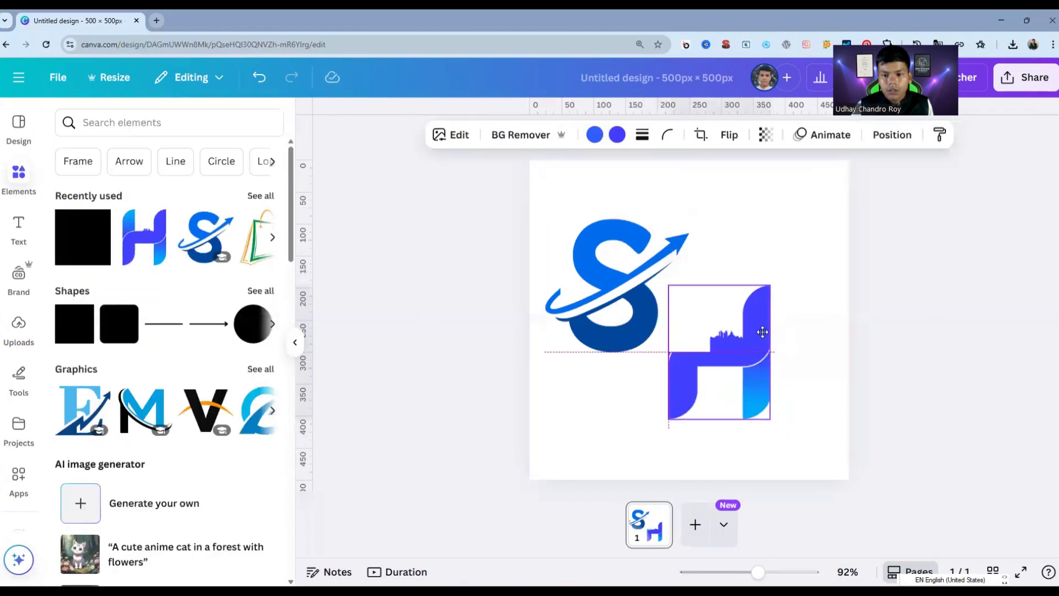
left_click_drag(690, 308, 689, 293)
Move the S graphic over the masked upper-left stem of the H, lining up its right edge with the H.
left_click(614, 280)
left_click_drag(613, 280, 694, 280)
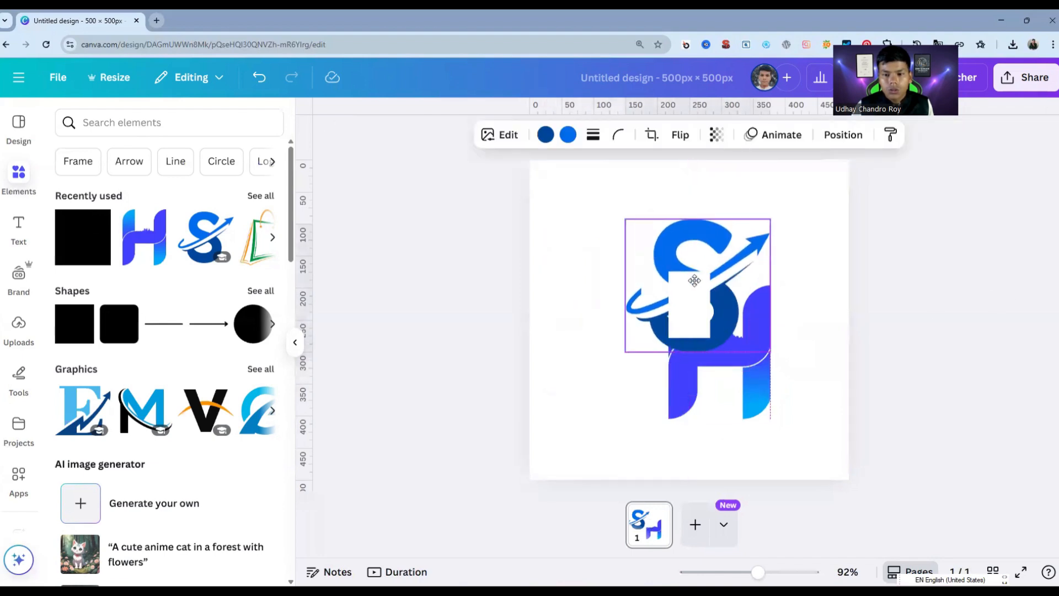
left_click(679, 292)
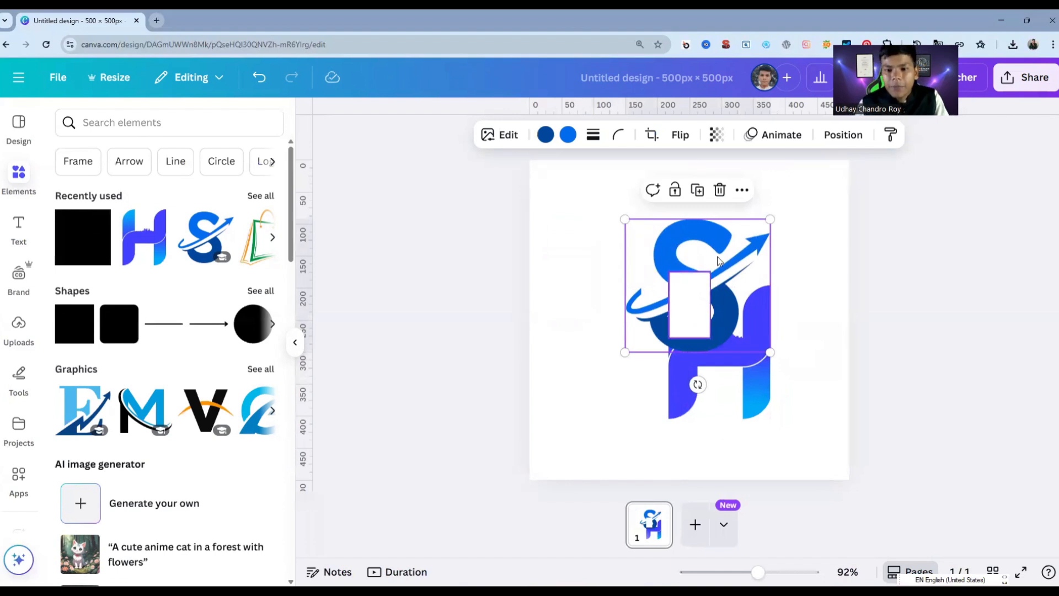
Reorder the layers so the white rectangle sits between the S and the H.
left_click_drag(704, 215, 746, 213)
left_click(844, 135)
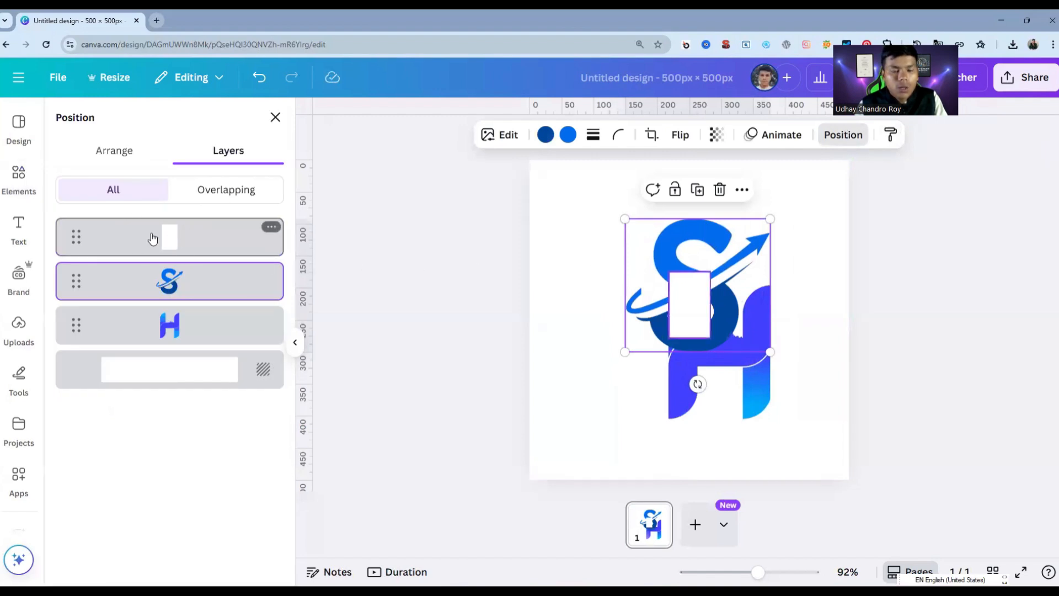
left_click_drag(171, 239, 164, 301)
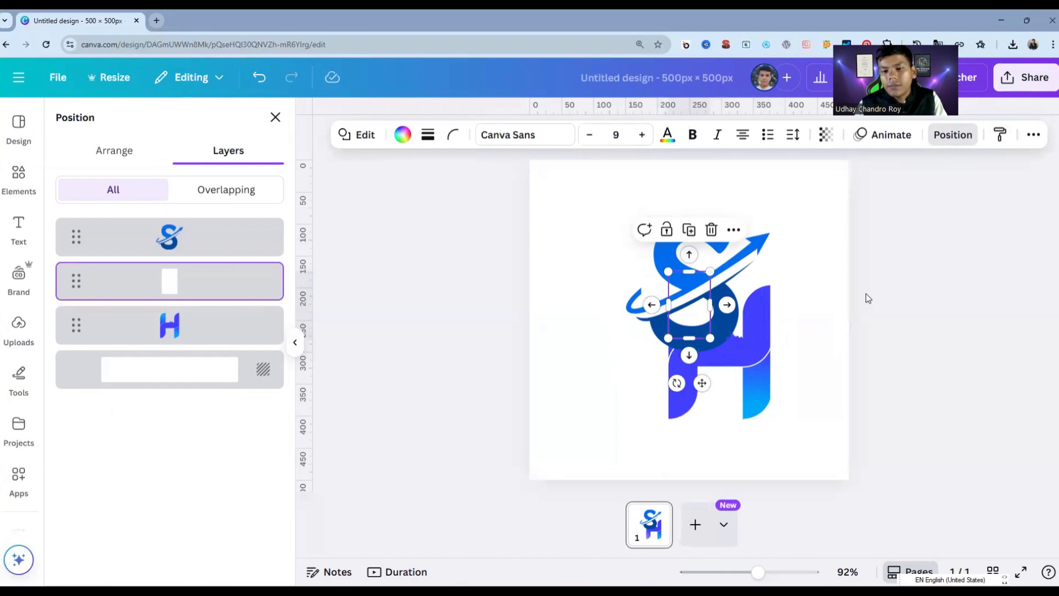
left_click(985, 278)
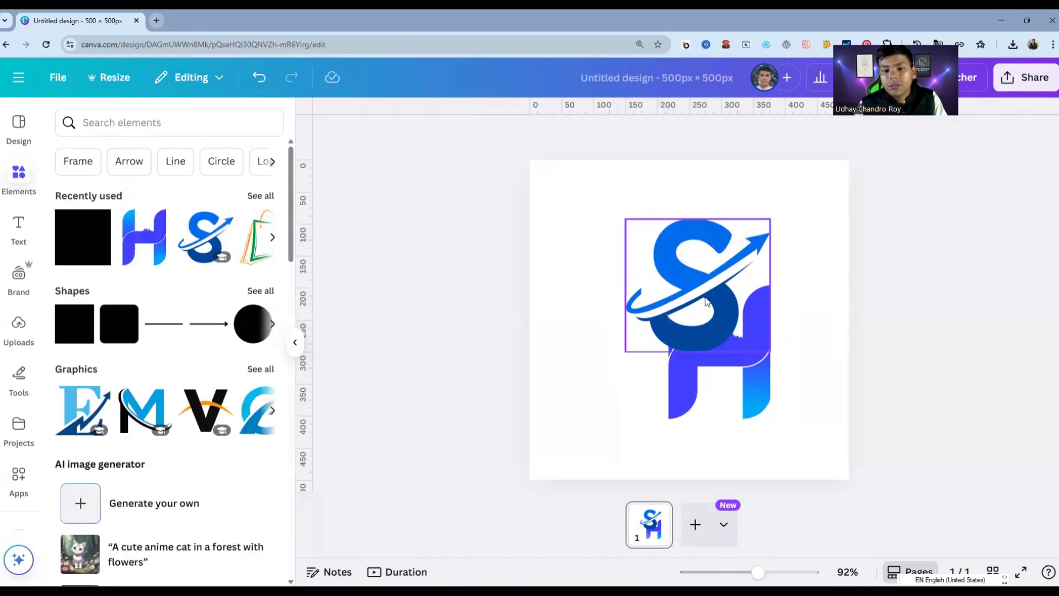
Scale down the S graphic and place it over the H's upper-left corner, and shrink the H slightly.
left_click(768, 350)
left_click_drag(771, 352, 728, 319)
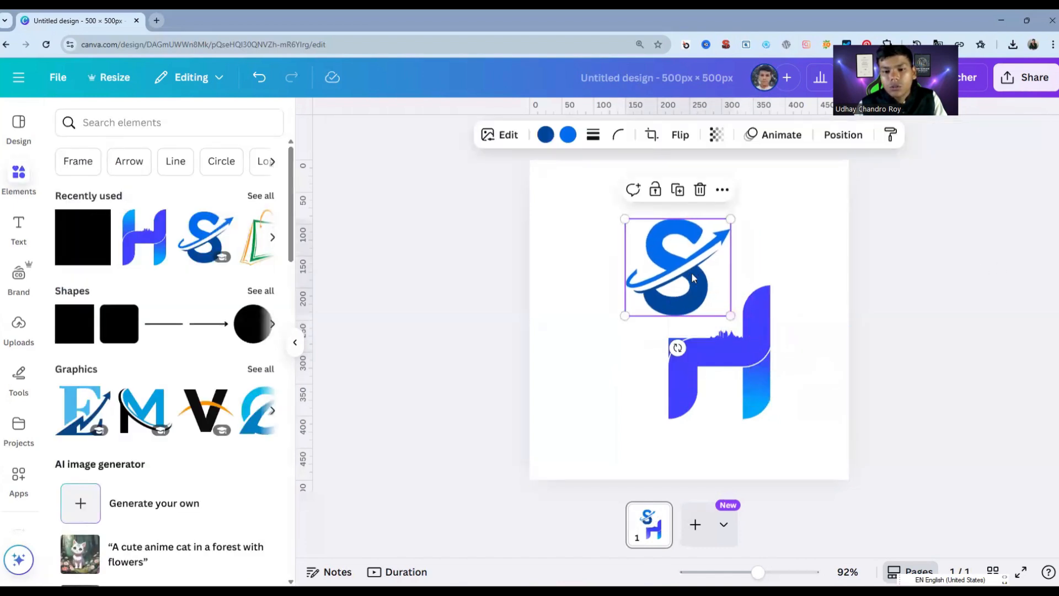
left_click_drag(690, 276, 680, 313)
left_click(757, 373)
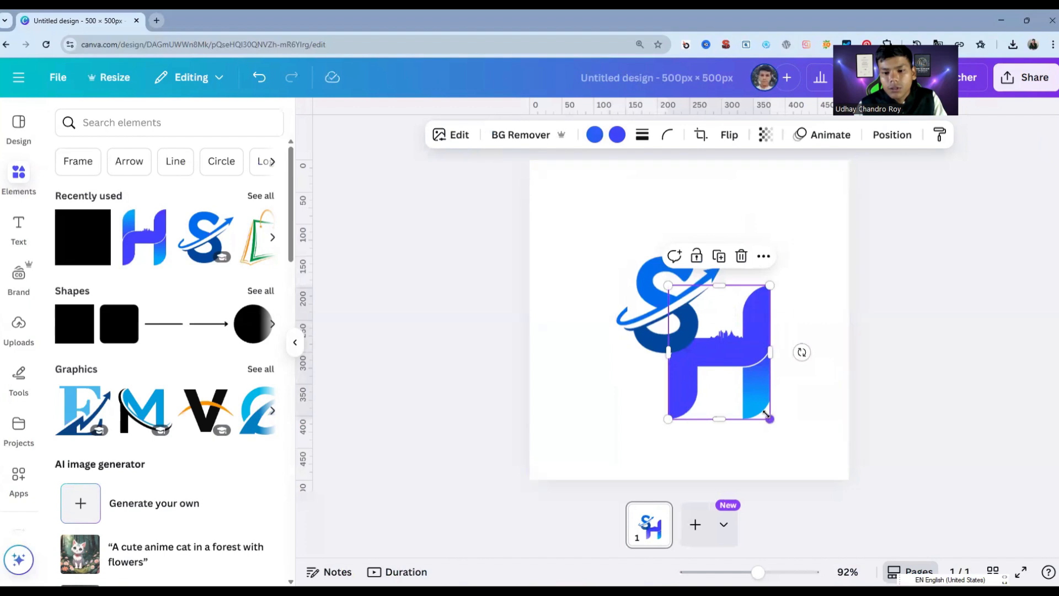
left_click_drag(770, 418, 762, 407)
Enlarge the S graphic above the H's upper-left corner and move the H slightly down.
left_click(660, 301)
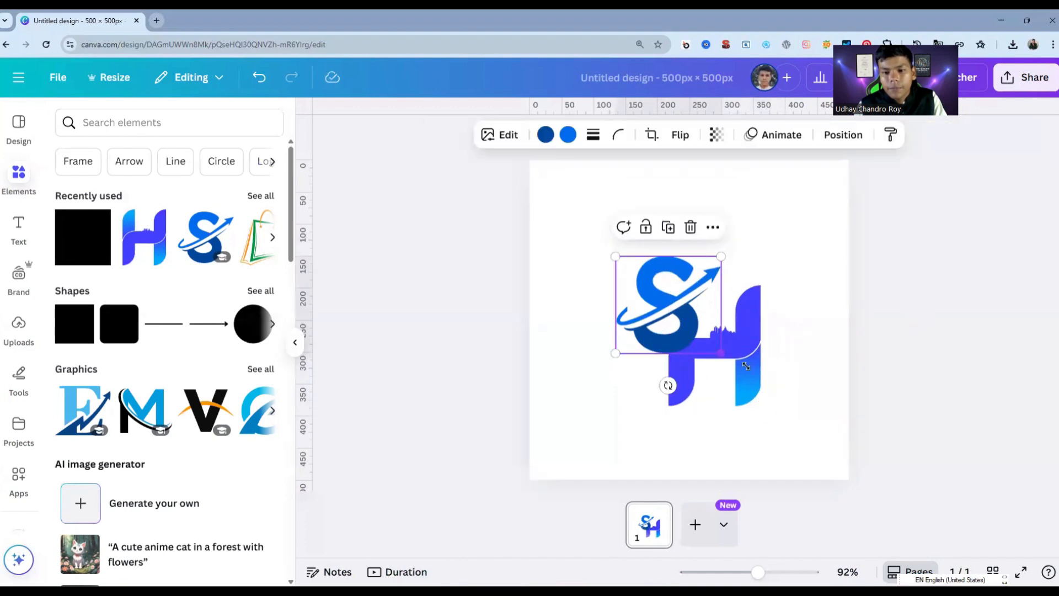
mouse_move(746, 366)
left_mouse_down()
mouse_move(768, 387)
mouse_move(751, 366)
left_mouse_up()
left_click_drag(717, 331, 703, 322)
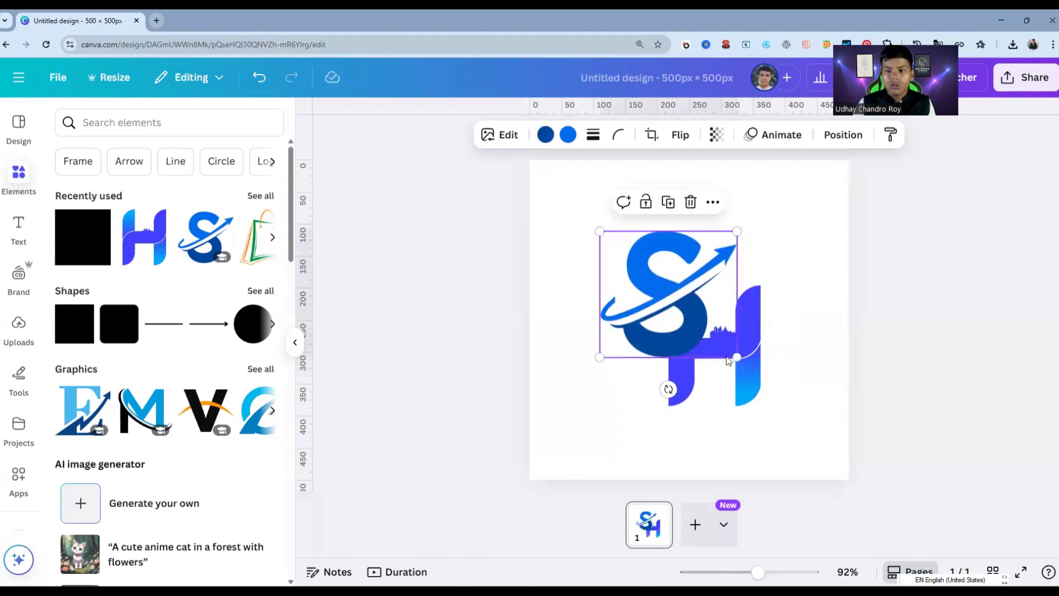
mouse_move(741, 354)
left_mouse_down()
mouse_move(725, 355)
mouse_move(745, 360)
left_mouse_up()
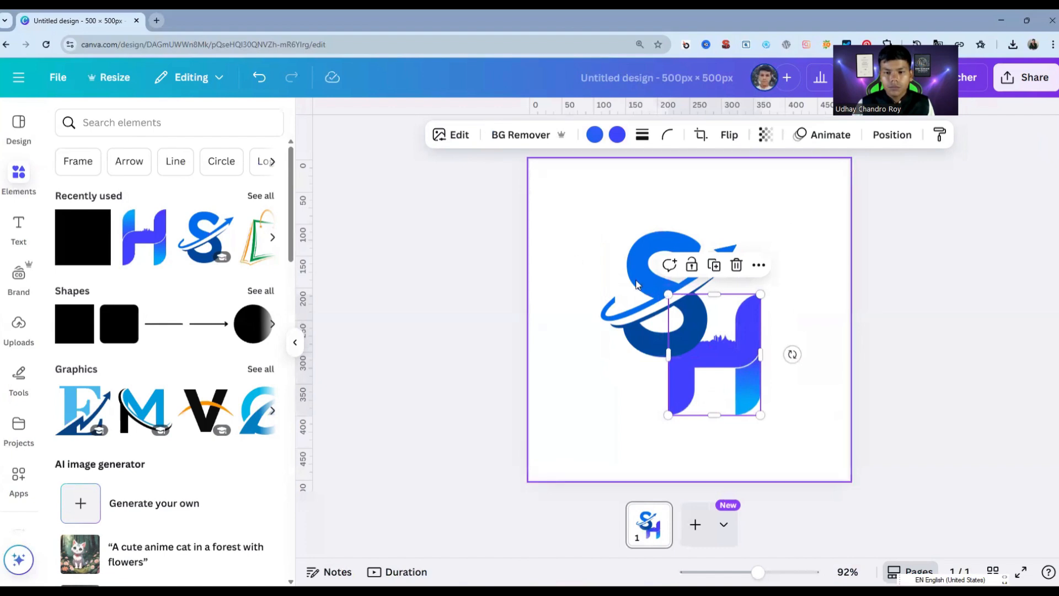
Shrink the S graphic slightly and shift it right so its arrow tip reaches above the H's right stem.
left_click(529, 272)
left_click(739, 353)
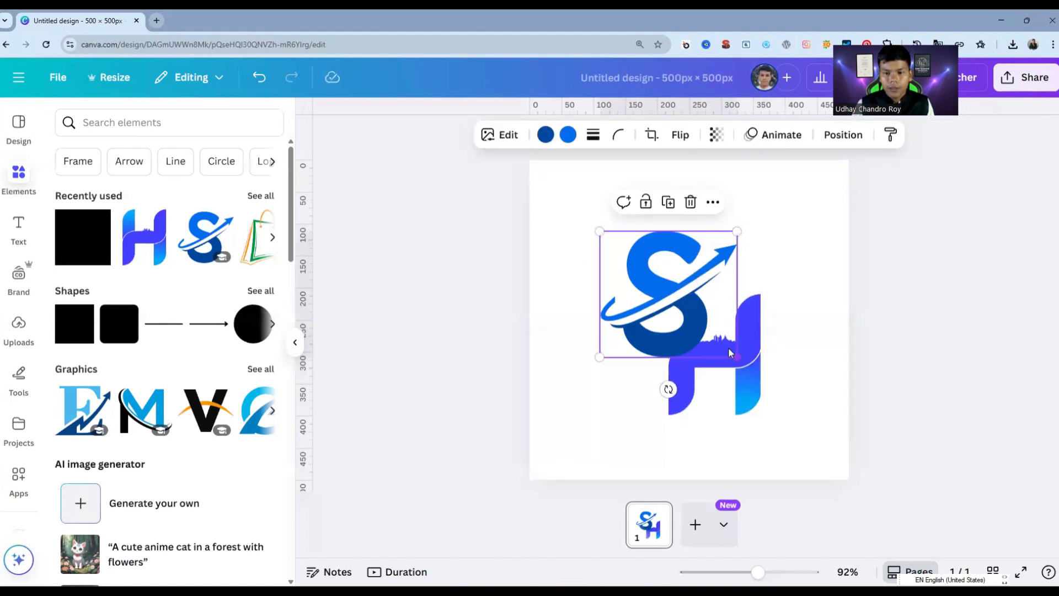
left_click_drag(730, 353, 724, 346)
mouse_move(661, 284)
left_mouse_down()
mouse_move(678, 298)
mouse_move(677, 288)
left_mouse_up()
left_click(962, 329)
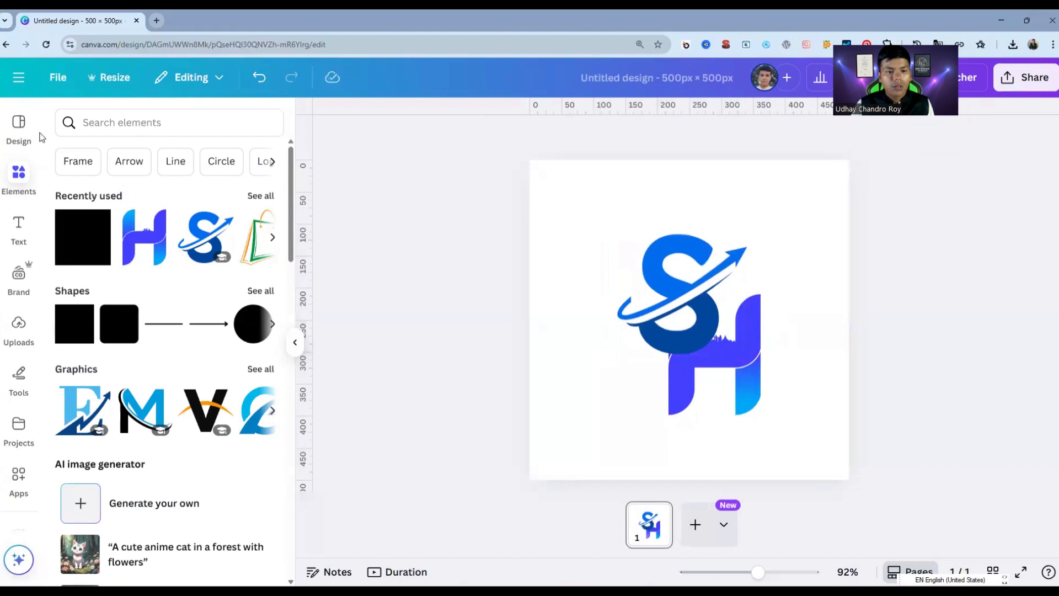
Search the elements for "bag logo" and show all matching graphics.
left_click(114, 115)
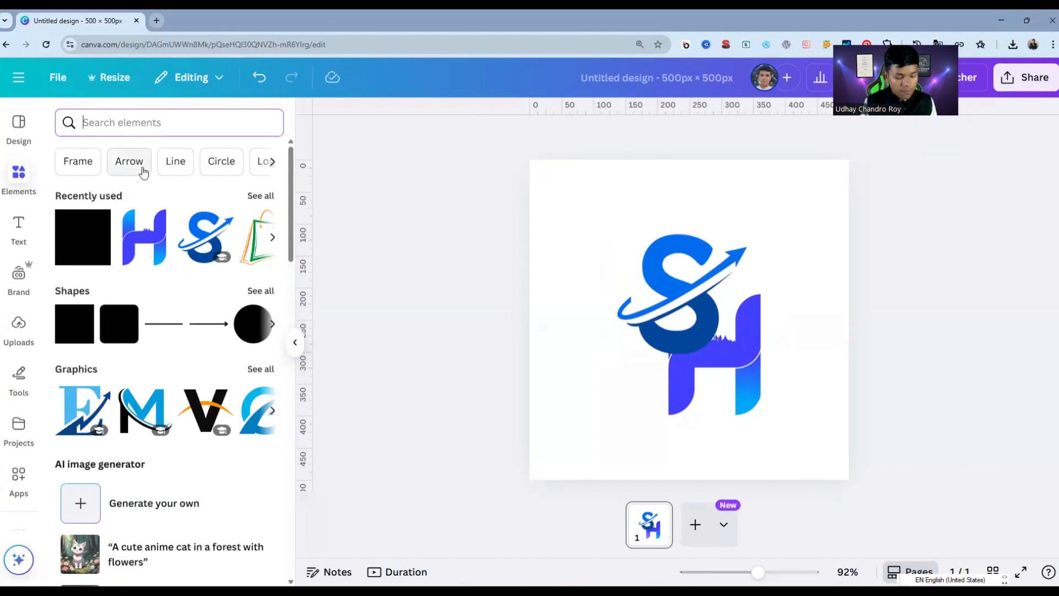
type("ba")
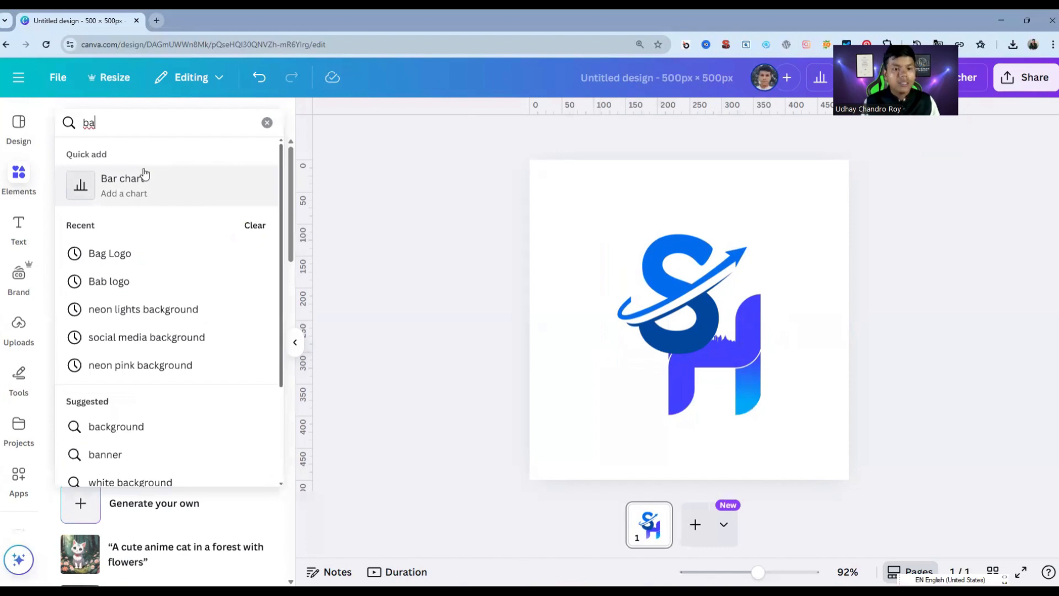
type("g logo")
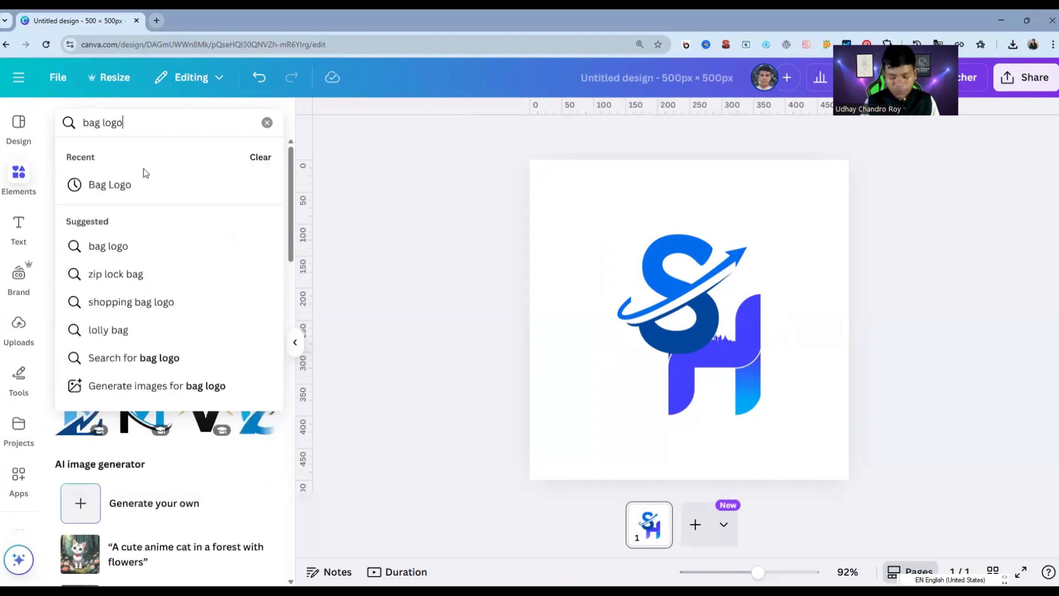
key("Return")
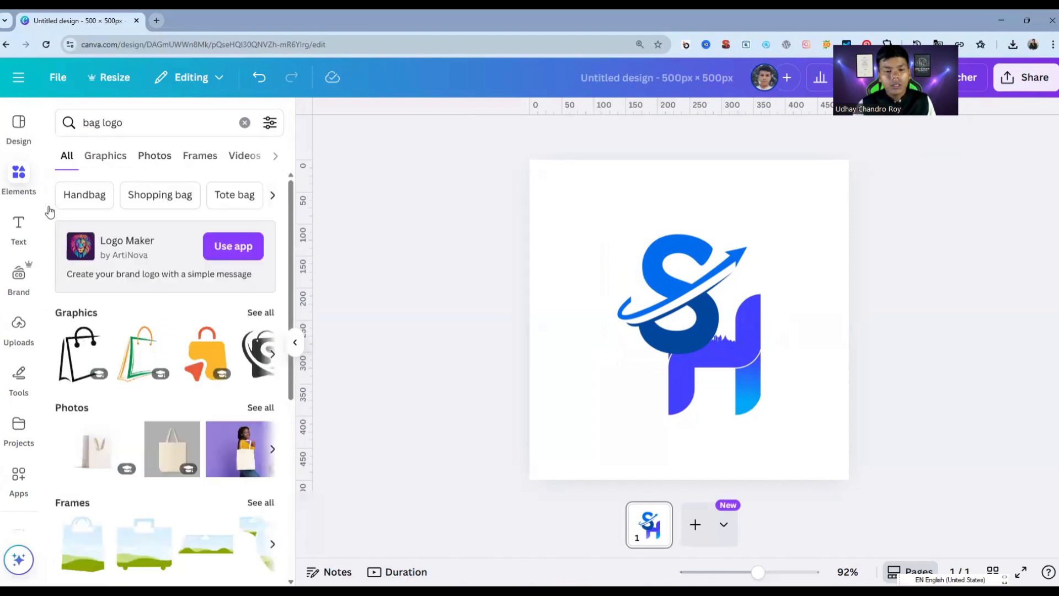
left_click(265, 313)
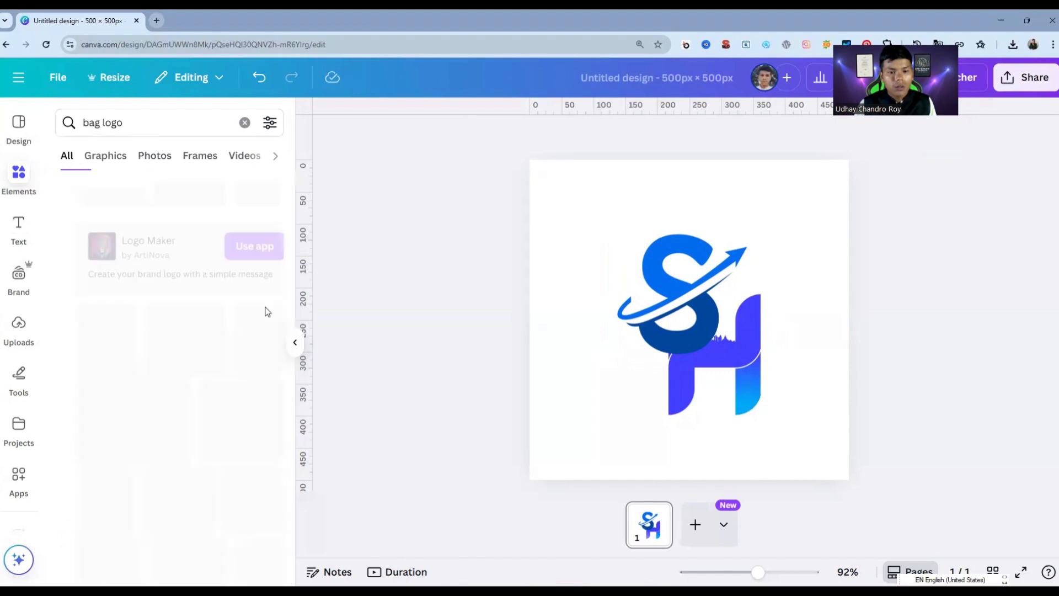
Add the green and orange shopping bag outline graphic to the page and enlarge it to surround the SH letters.
scroll(143, 369, "down", 3)
scroll(130, 359, "down", 5)
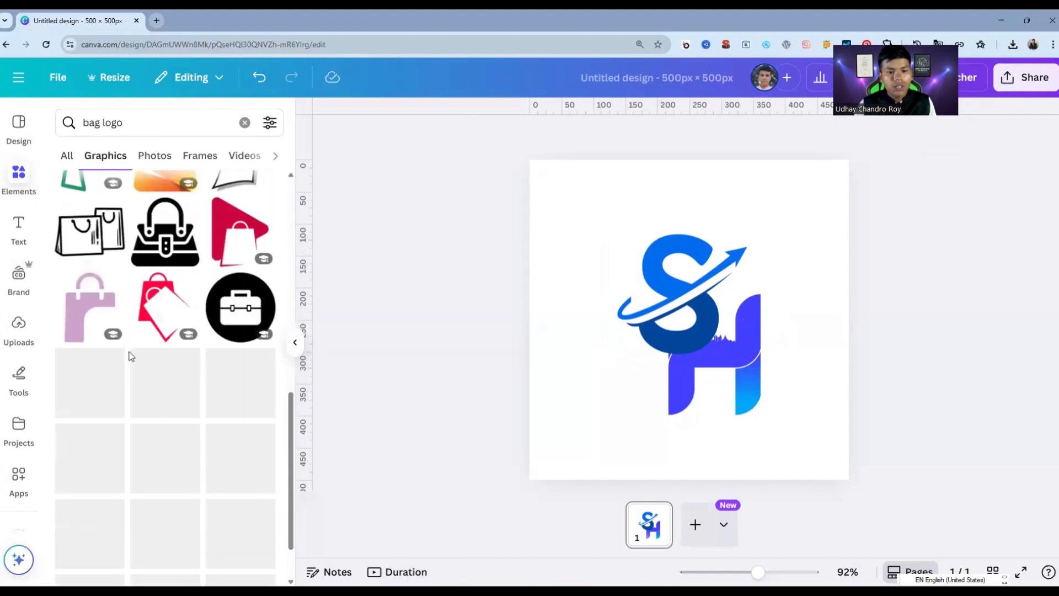
scroll(131, 364, "up", 10)
scroll(133, 348, "down", 2)
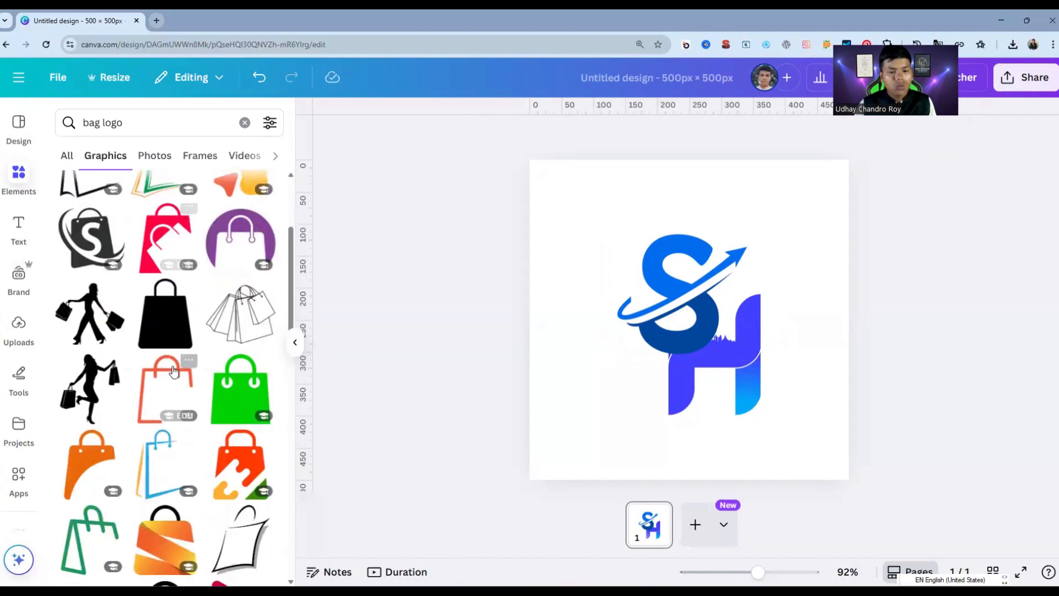
scroll(173, 370, "down", 3)
scroll(162, 348, "up", 8)
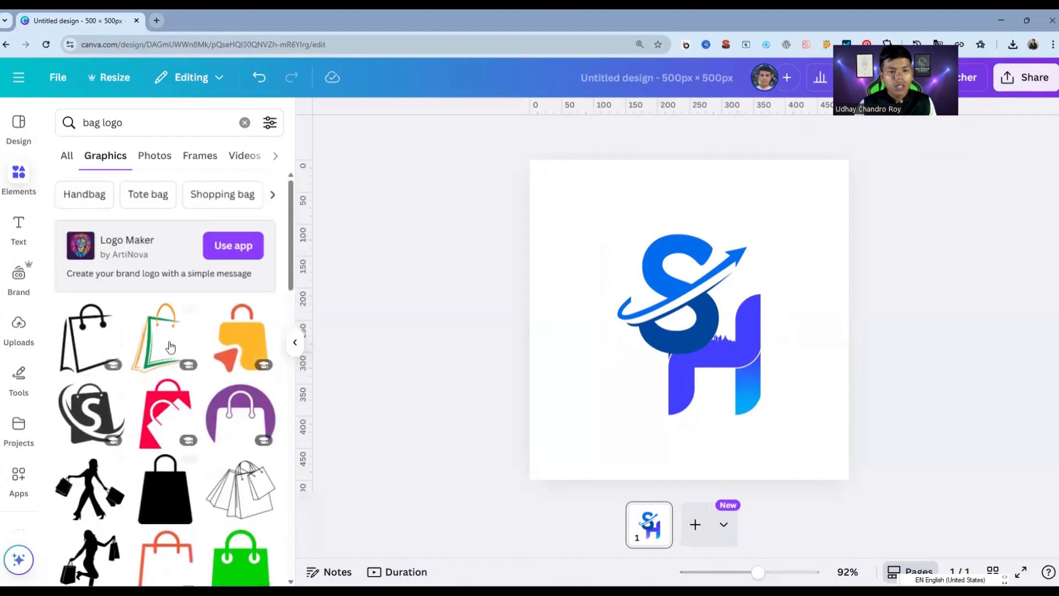
left_click_drag(173, 333, 574, 315)
left_click_drag(660, 376, 769, 485)
left_click_drag(644, 394, 661, 298)
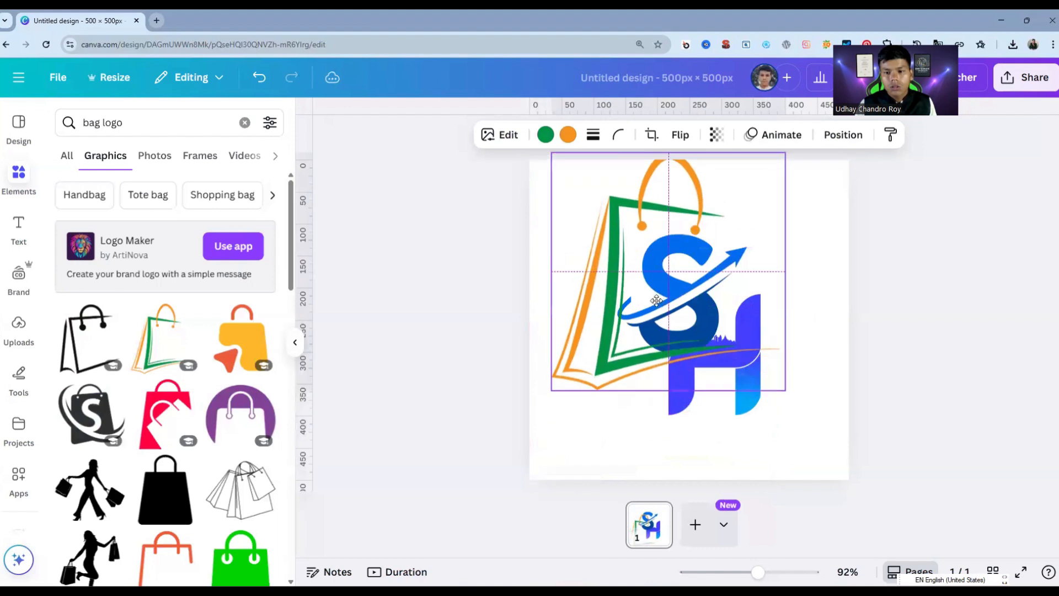
left_click_drag(786, 390, 830, 437)
left_click_drag(646, 367, 635, 376)
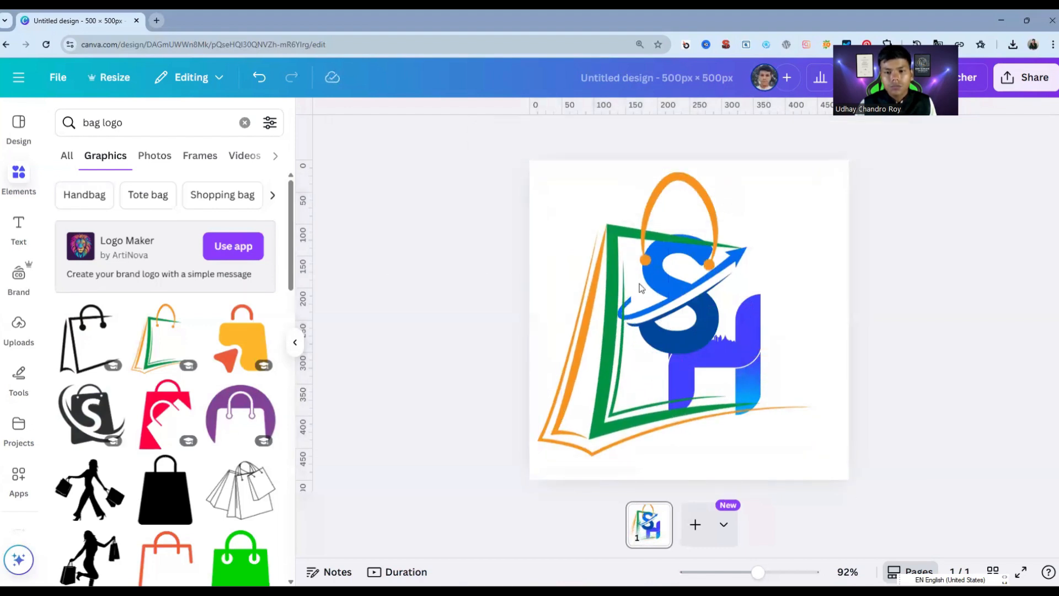
Move the bag graphic's layer beneath the H and reposition the bag around the SH letters.
left_click_drag(610, 292, 673, 270)
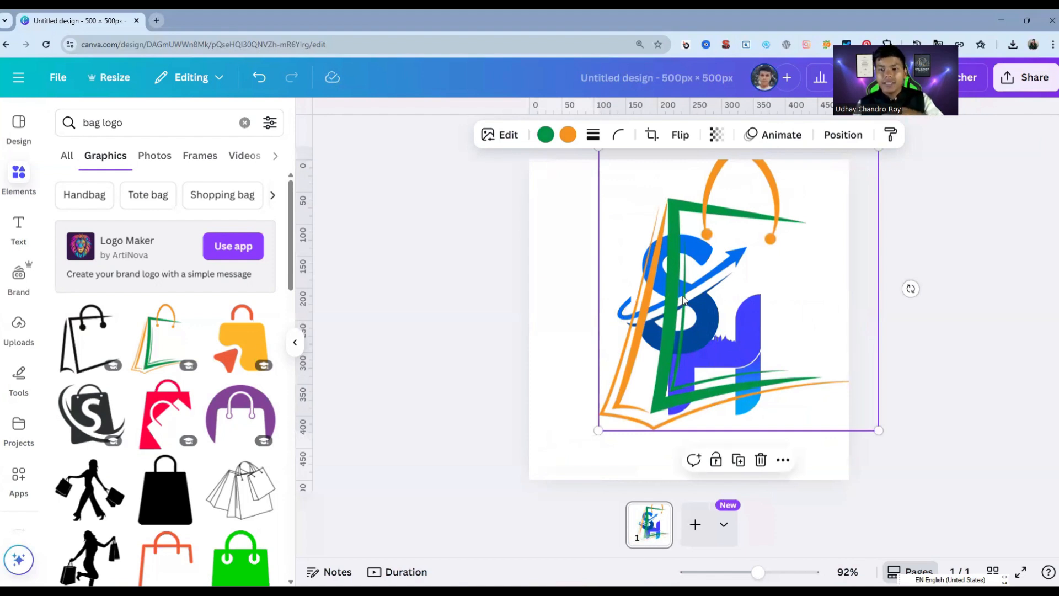
left_click(844, 135)
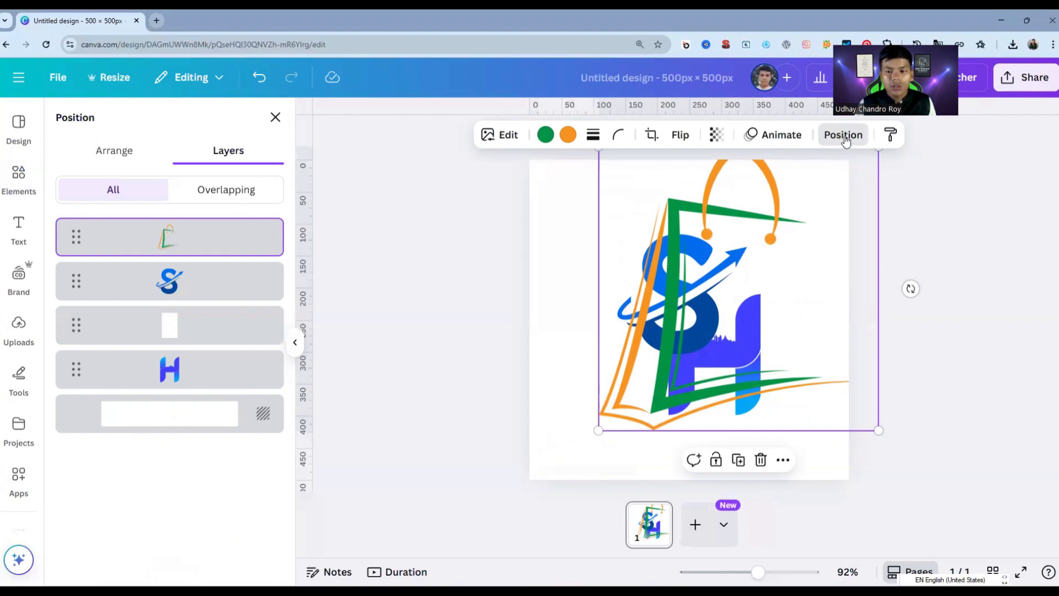
mouse_move(173, 233)
mouse_move(175, 227)
left_mouse_down()
mouse_move(160, 336)
mouse_move(174, 368)
left_mouse_up()
left_click(624, 353)
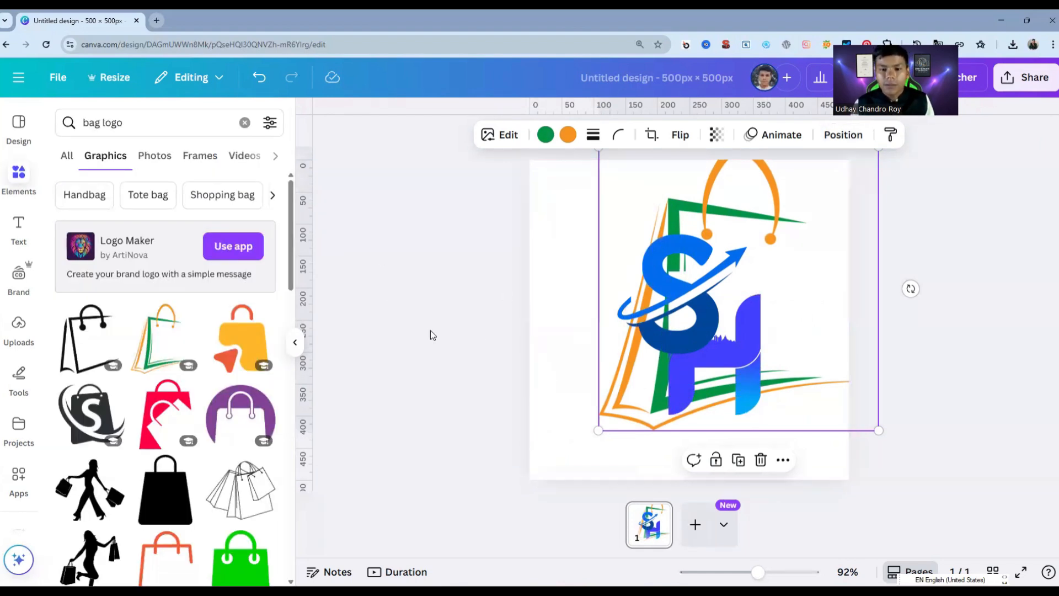
left_click_drag(630, 363, 576, 375)
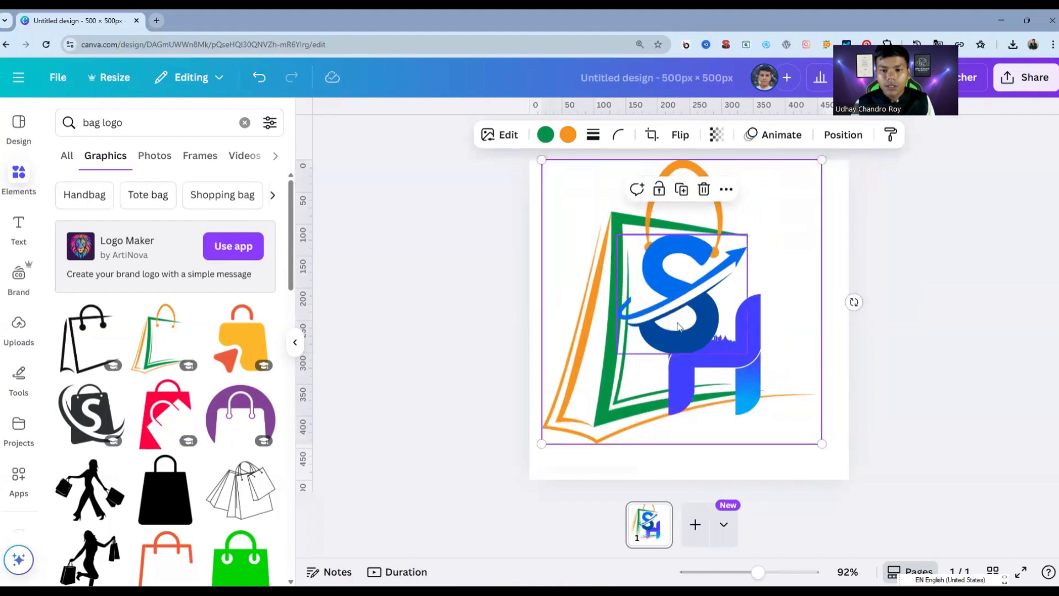
Shrink the S graphic and the H graphic slightly to fit inside the bag outline.
left_click(716, 345)
left_click_drag(744, 349, 742, 345)
left_click(741, 353)
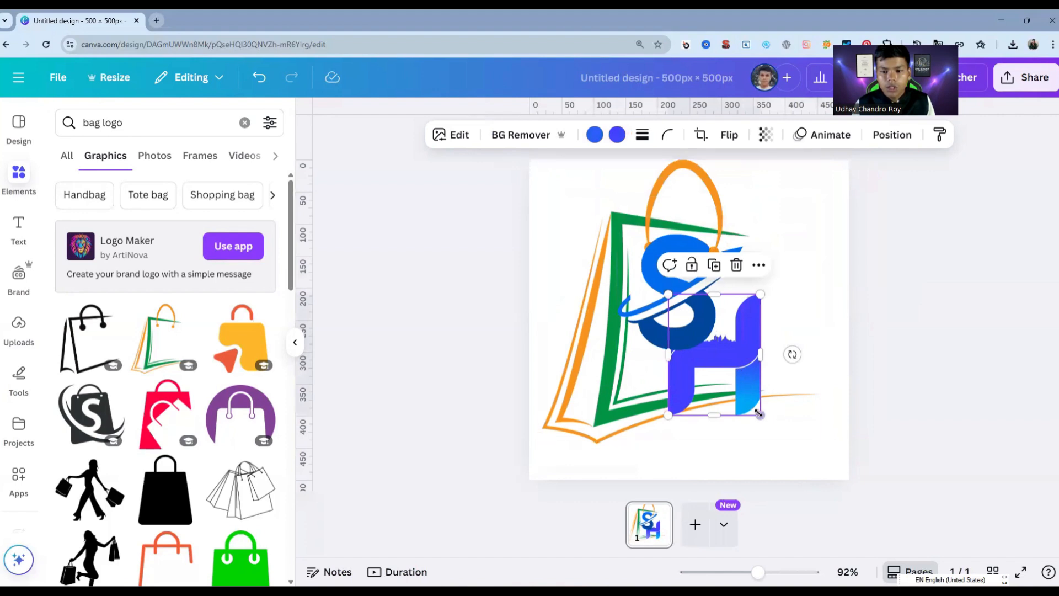
left_click_drag(759, 413, 755, 408)
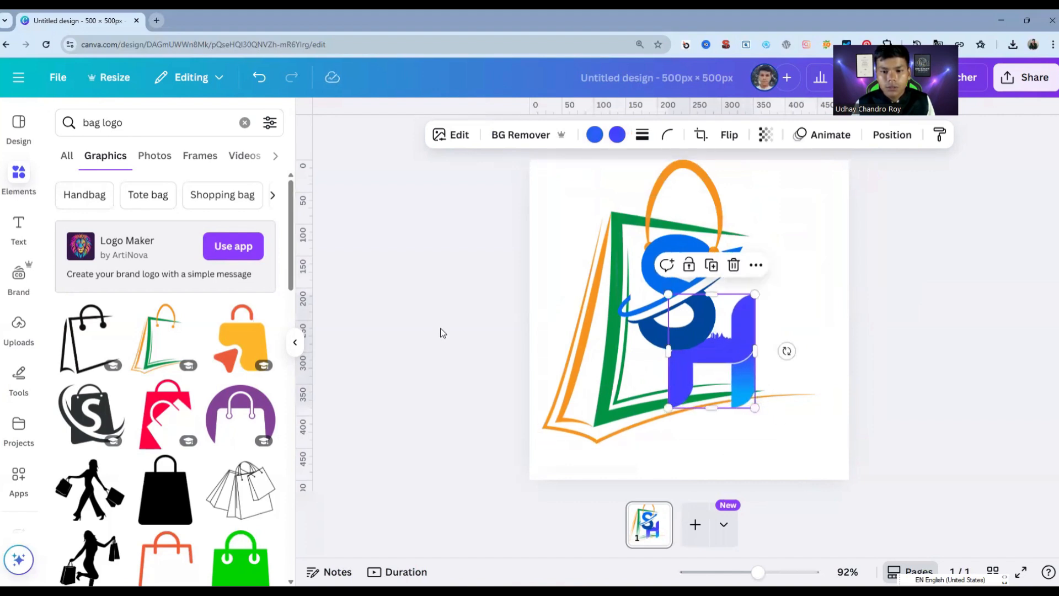
Nudge the bag graphic slightly left and enlarge it a little around the SH letters.
left_click(567, 345)
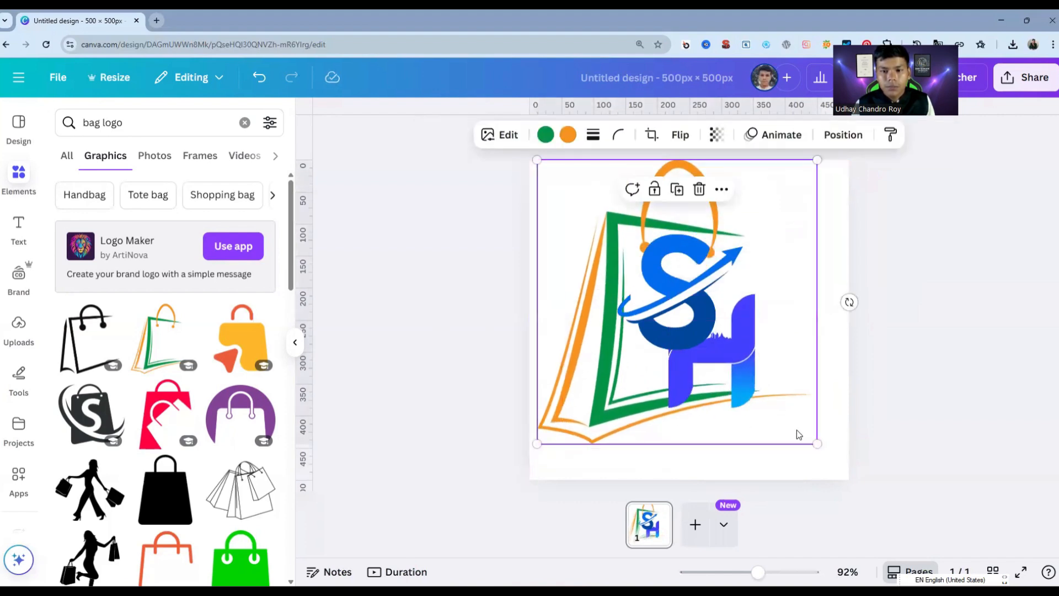
left_click_drag(816, 439, 832, 429)
left_click(877, 392)
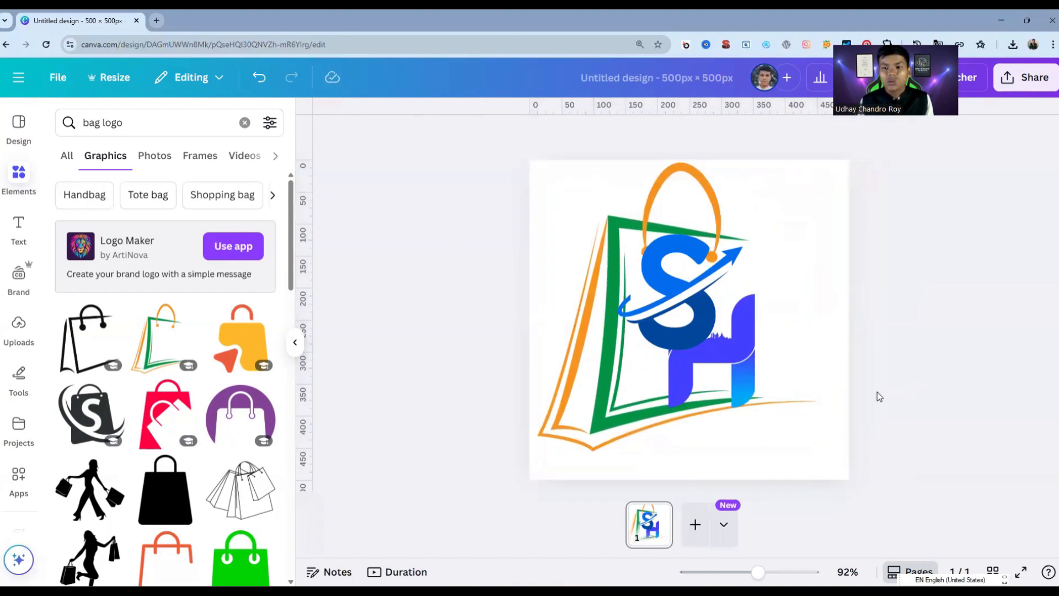
left_click(596, 412)
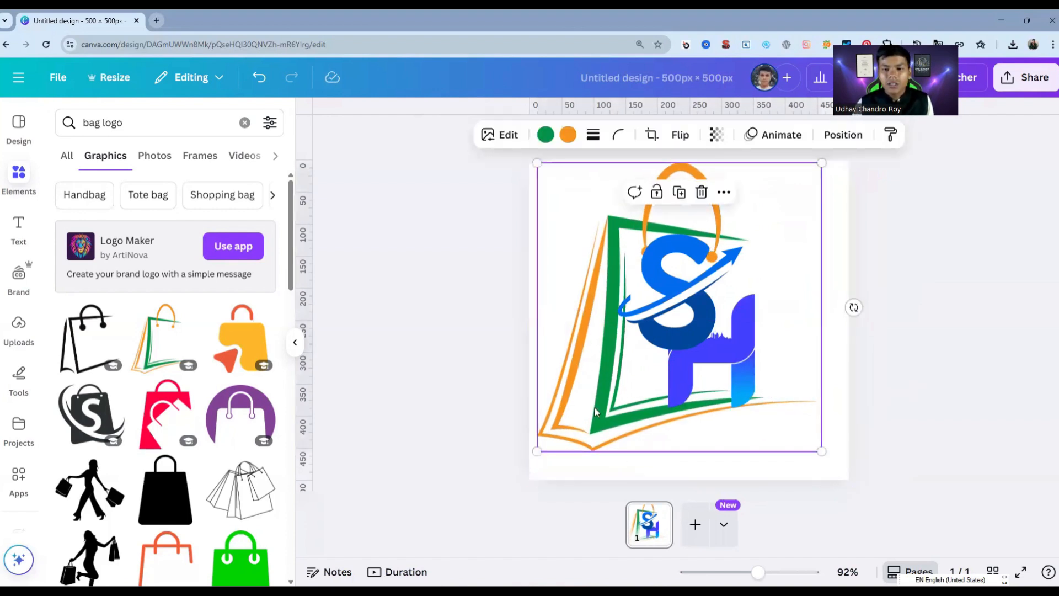
left_click(468, 343)
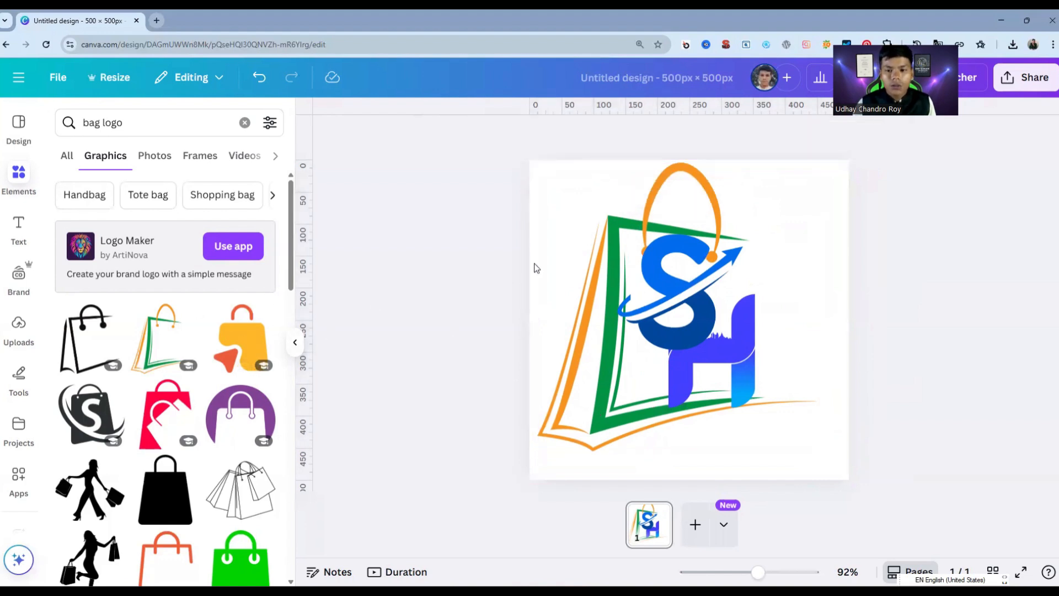
Recolour the bag graphic's orange parts coral red and its dark green parts a brighter green from the default solid colours.
left_click(613, 273)
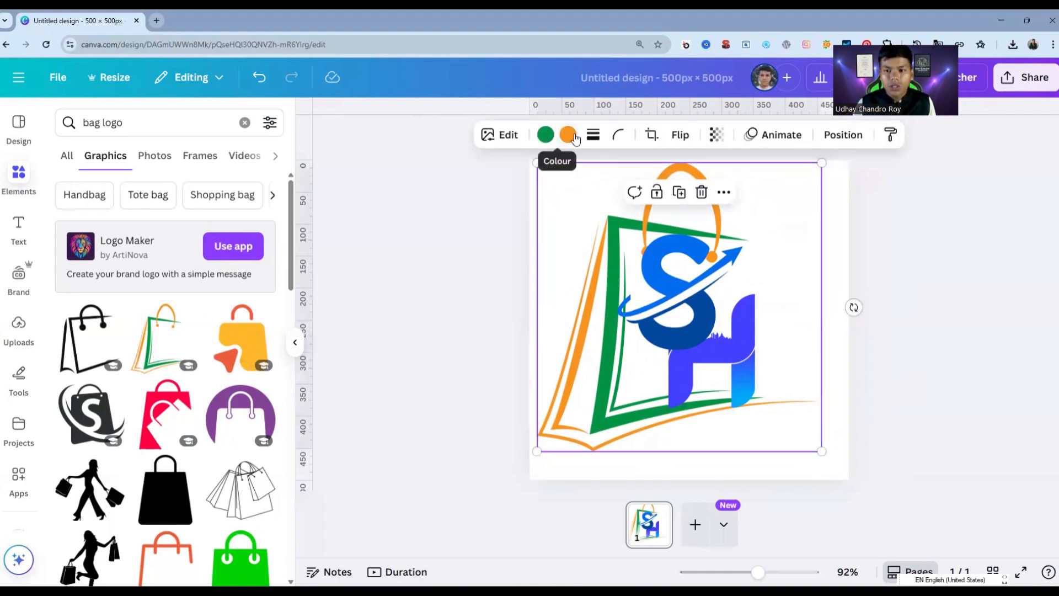
left_click(567, 135)
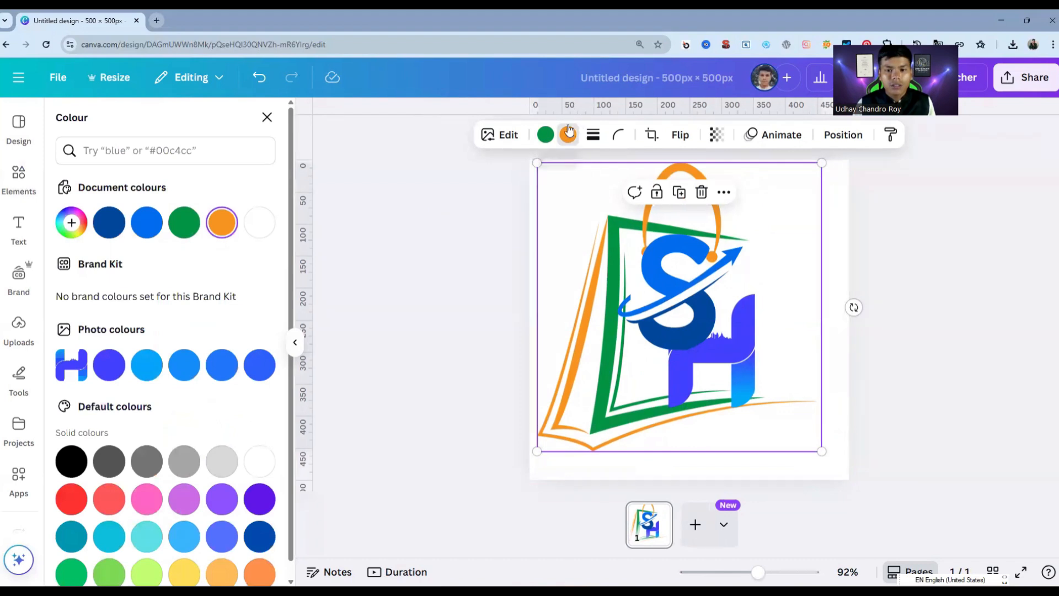
scroll(66, 430, "down", 1)
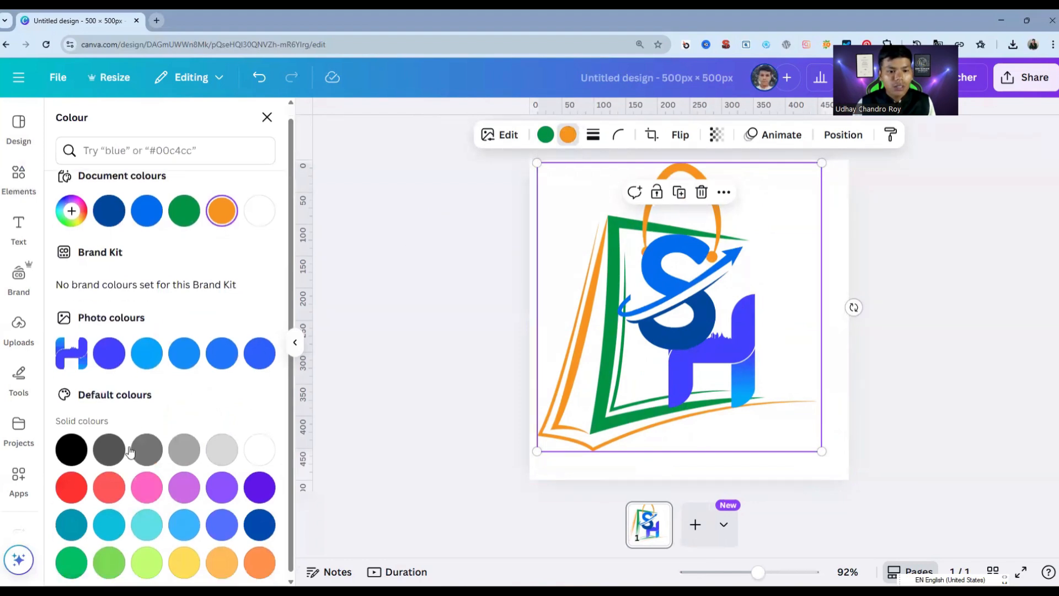
left_click(108, 483)
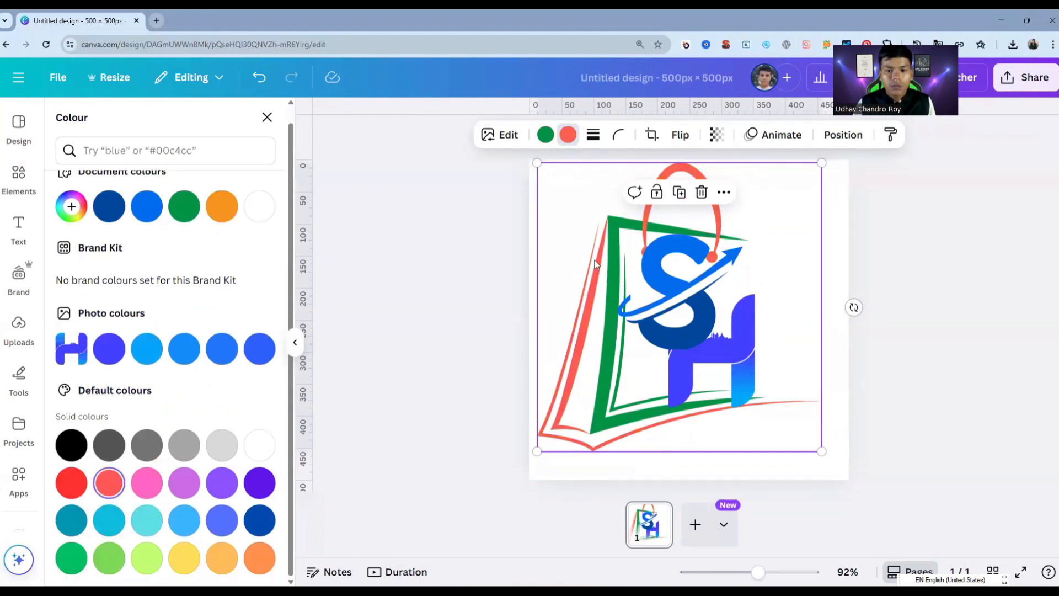
left_click(546, 135)
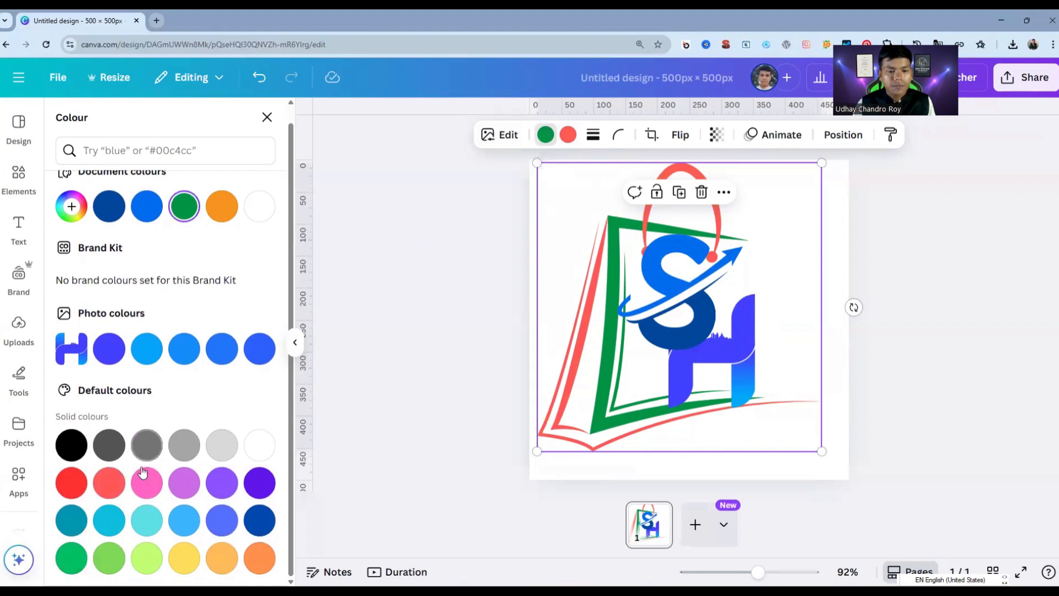
left_click(74, 560)
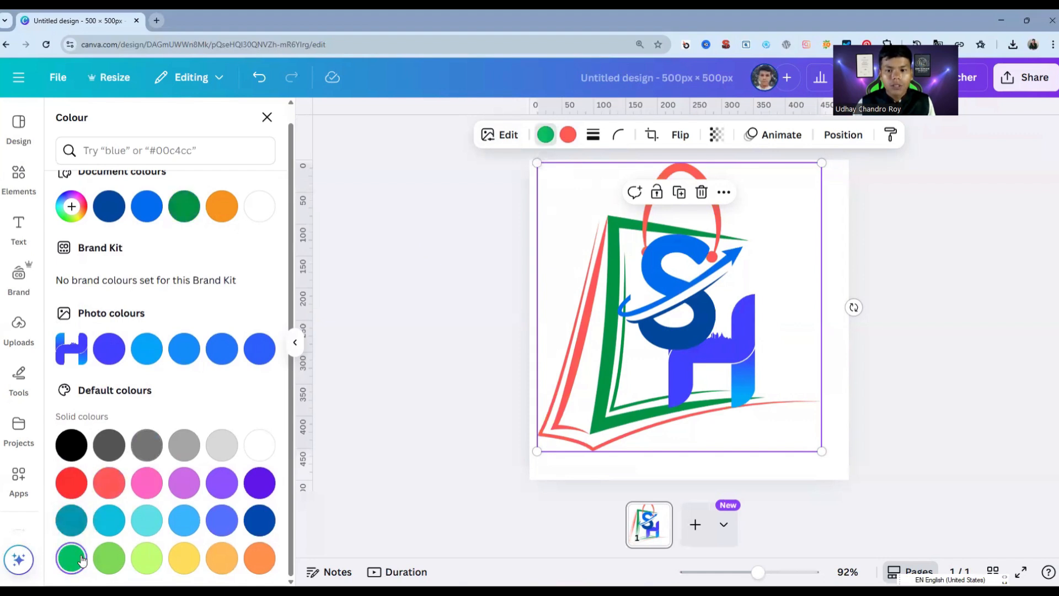
Open the S graphic's dark blue colour for editing.
left_click(668, 331)
left_click(546, 134)
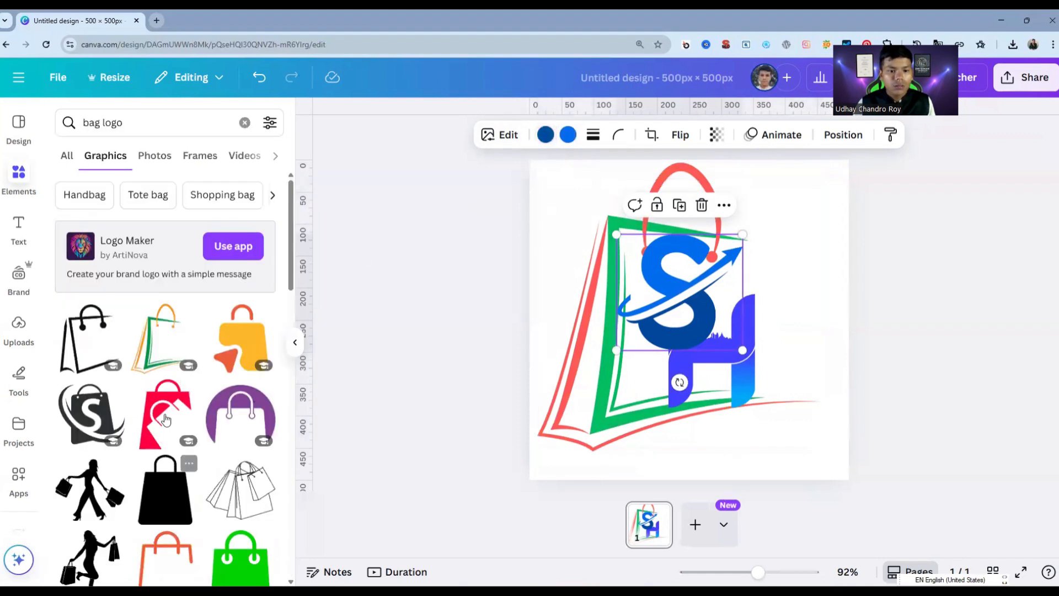